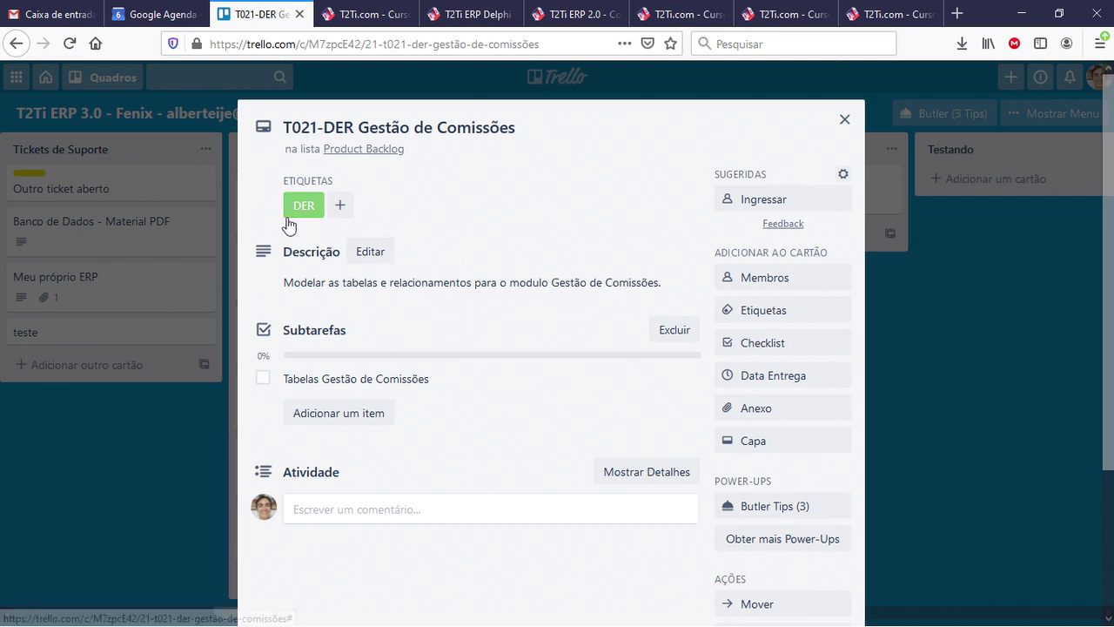
Close the T021 card and review the subtasks of the T022-Telas Gestão de Comissões card in the Product Backlog
{"action": "left_click", "coordinate": [843, 121]}
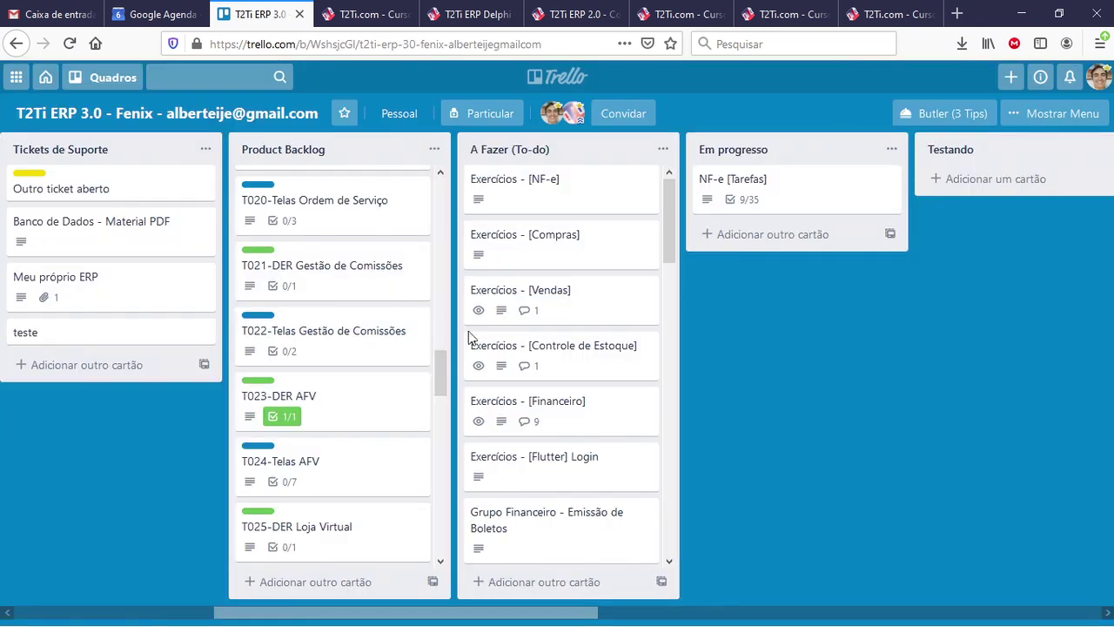
{"action": "left_click", "coordinate": [311, 318]}
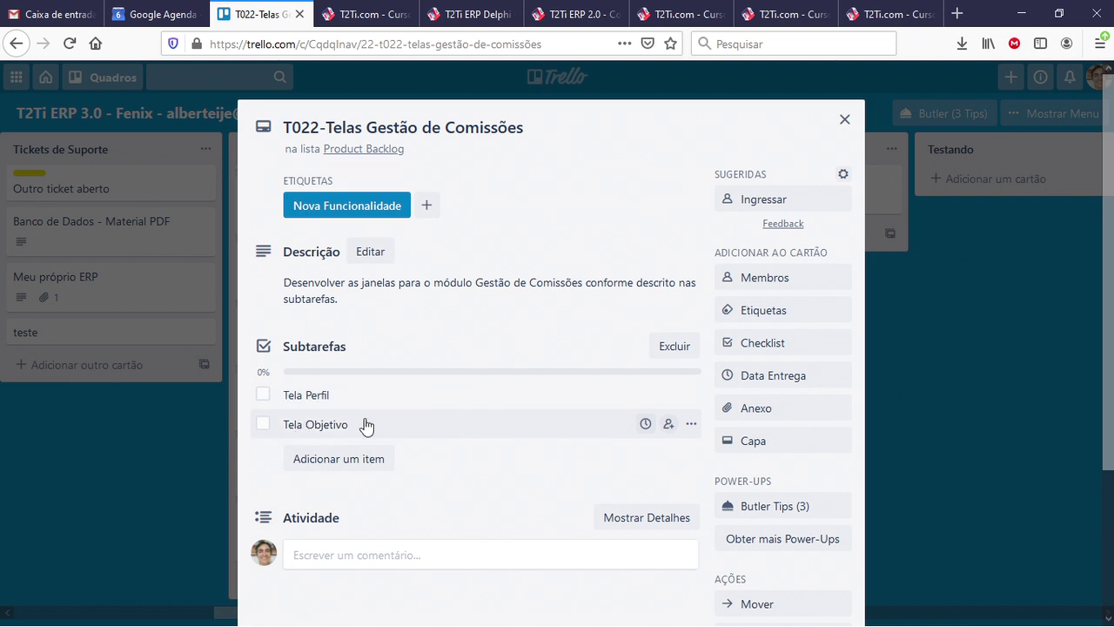
{"action": "left_click", "coordinate": [844, 120]}
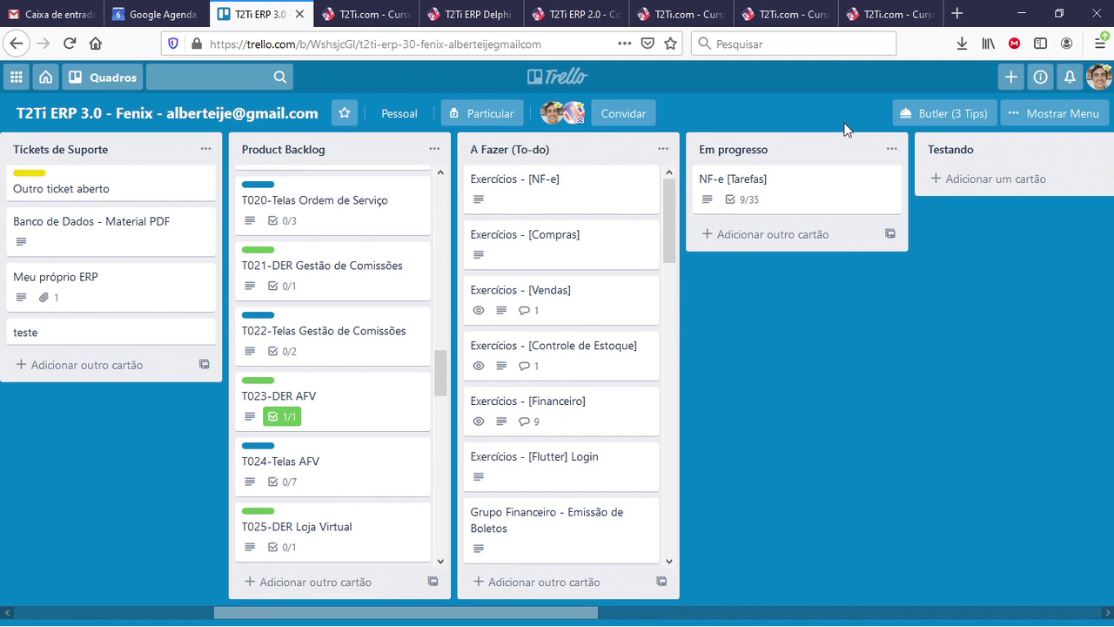
Switch to the T2Ti website, dismiss the page search and open the T2Ti ERP 2.0 project page
{"action": "left_click", "coordinate": [884, 14]}
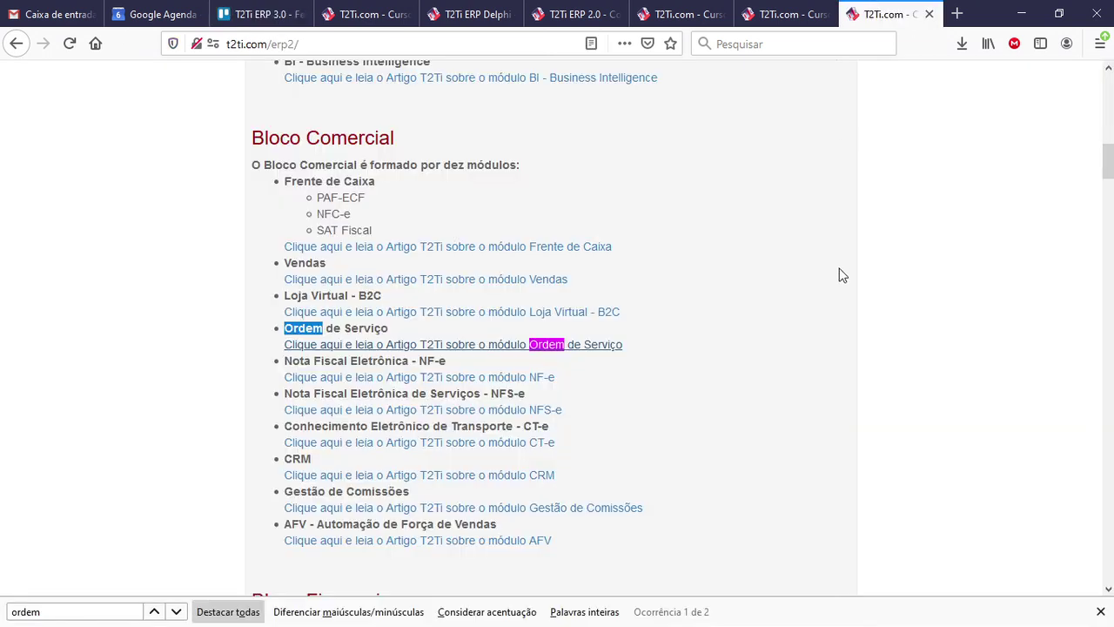
{"action": "left_click", "coordinate": [1100, 611]}
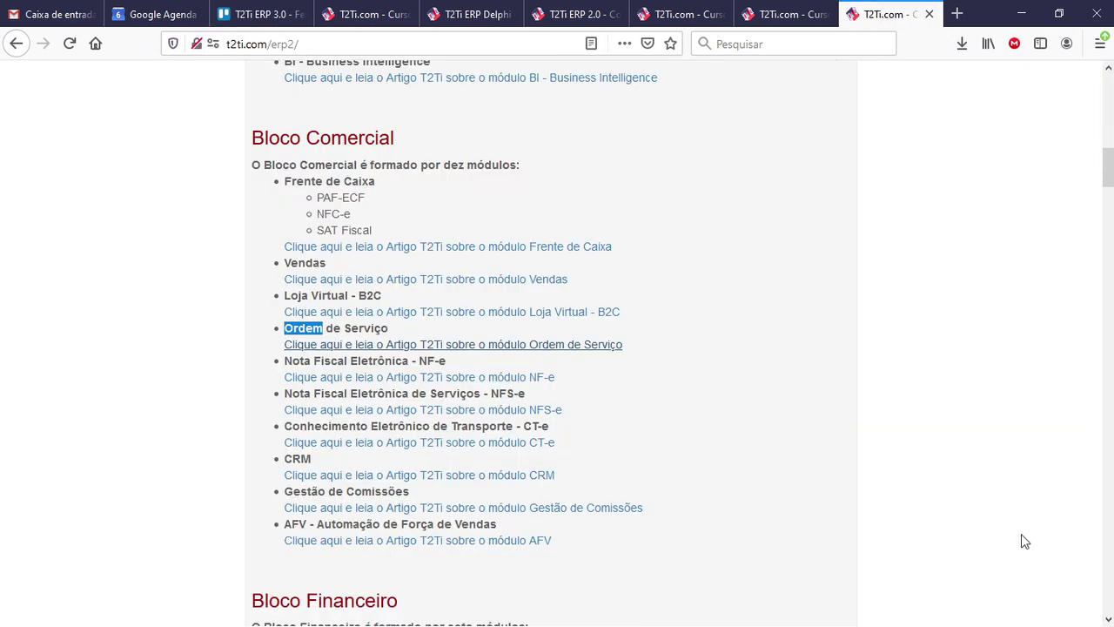
{"action": "key", "text": "Home"}
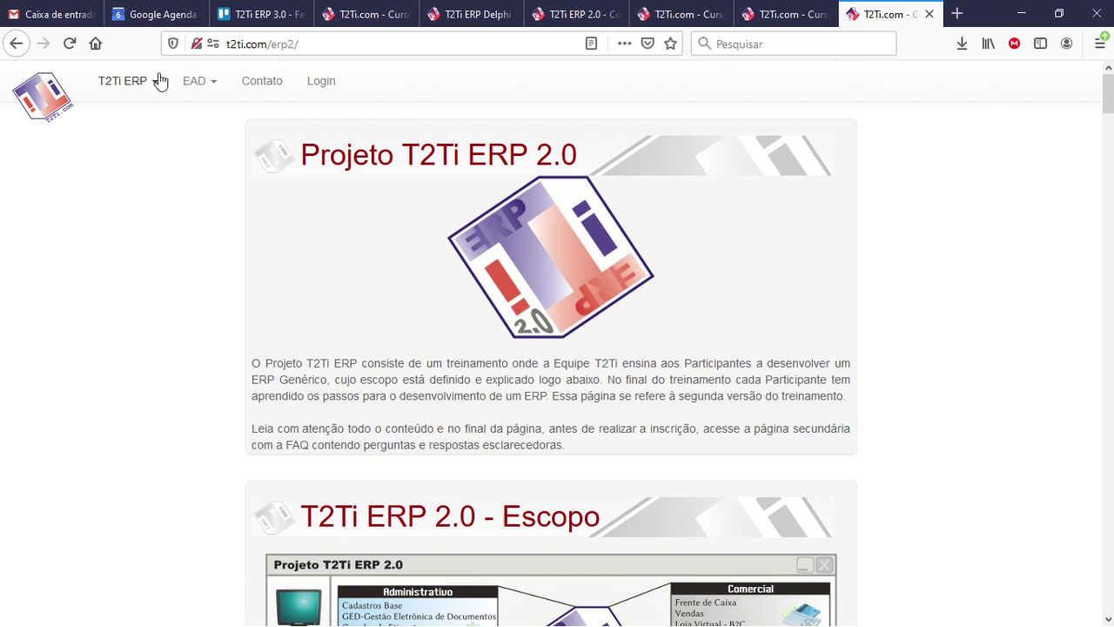
{"action": "left_click", "coordinate": [126, 83]}
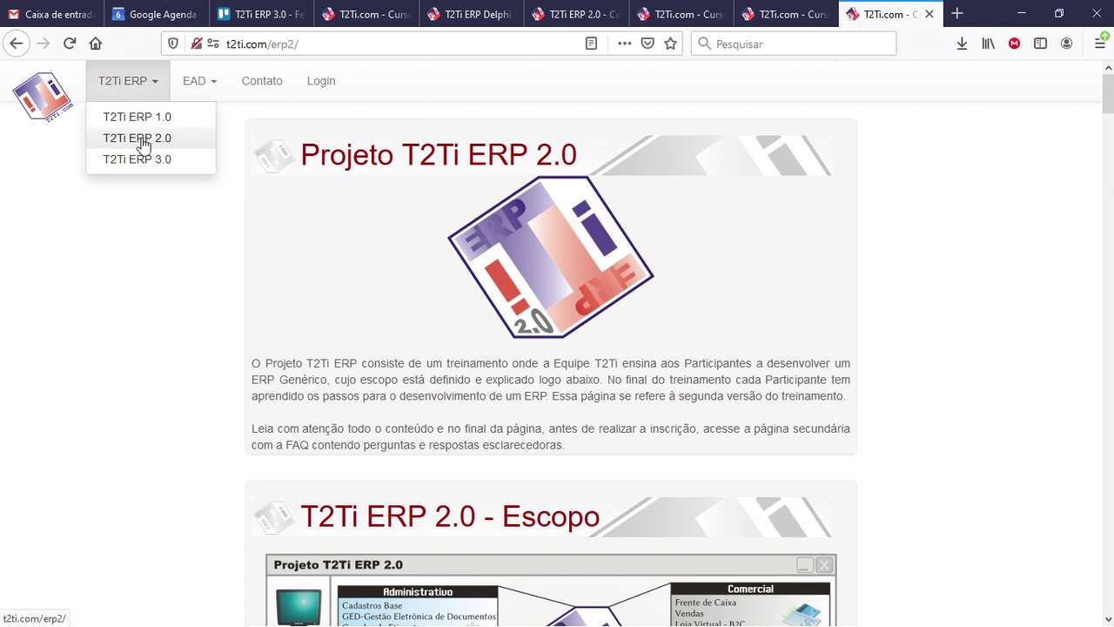
{"action": "left_click", "coordinate": [139, 139]}
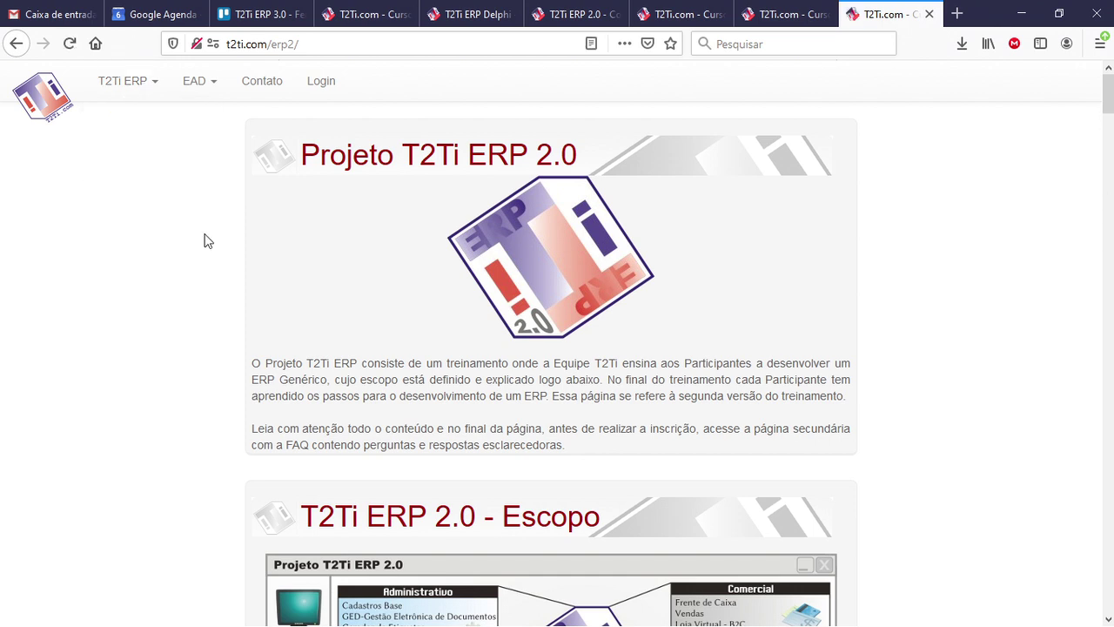
Search the ERP 2.0 page for "comis" and open the T2Ti article on the Gestão de Comissões module
{"action": "scroll", "coordinate": [207, 242], "scroll_direction": "down", "scroll_amount": 6}
{"action": "scroll", "coordinate": [207, 241], "scroll_direction": "down", "scroll_amount": 14}
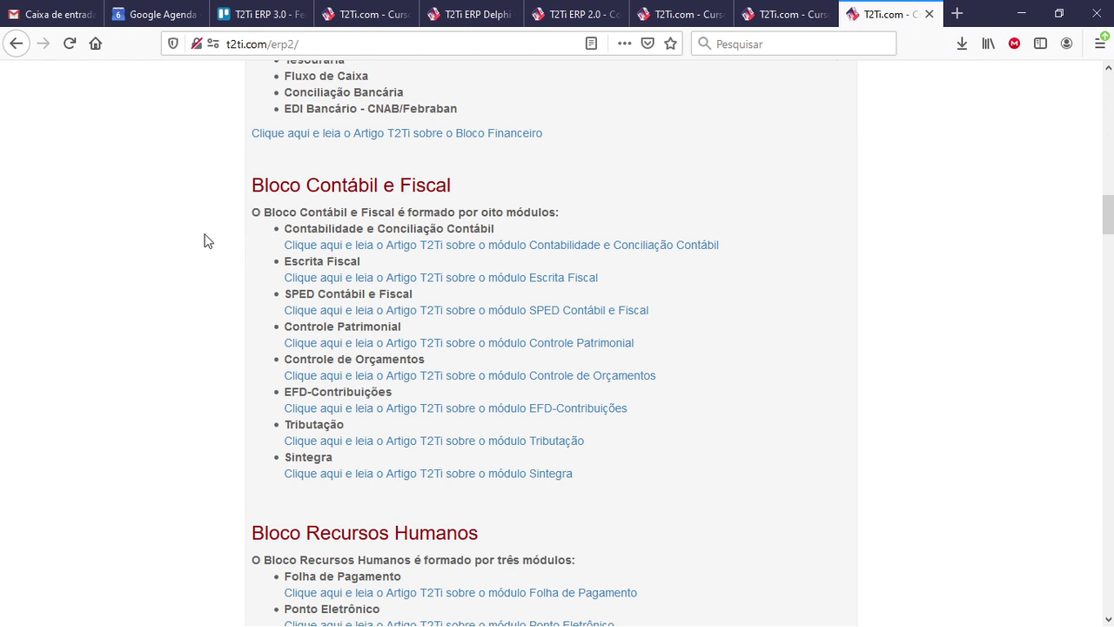
{"action": "key", "text": "ctrl+f"}
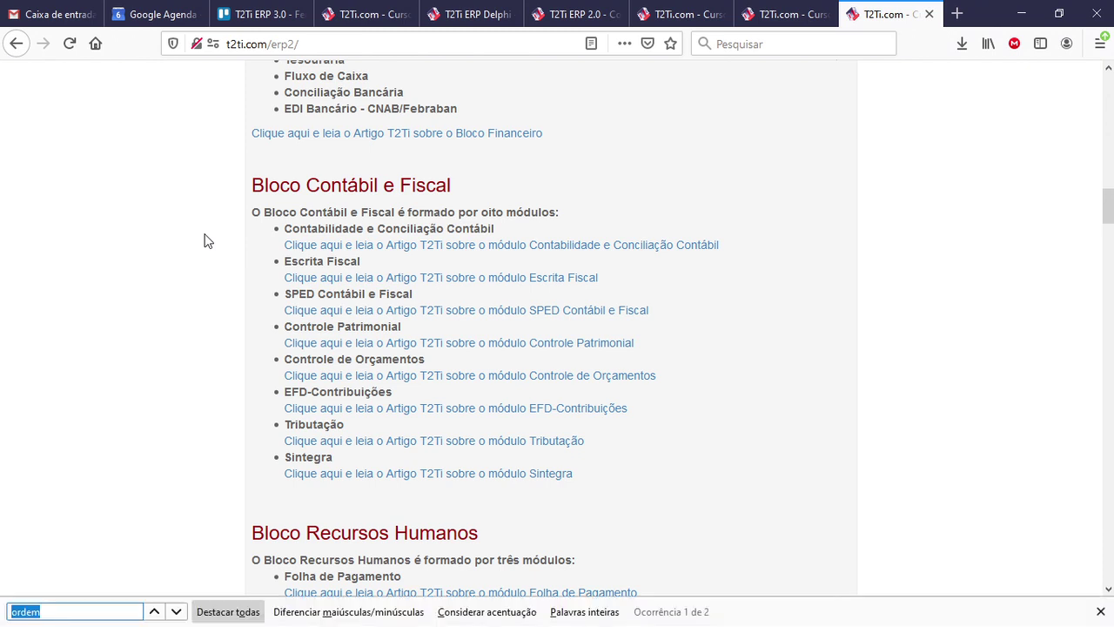
{"action": "type", "text": "comis"}
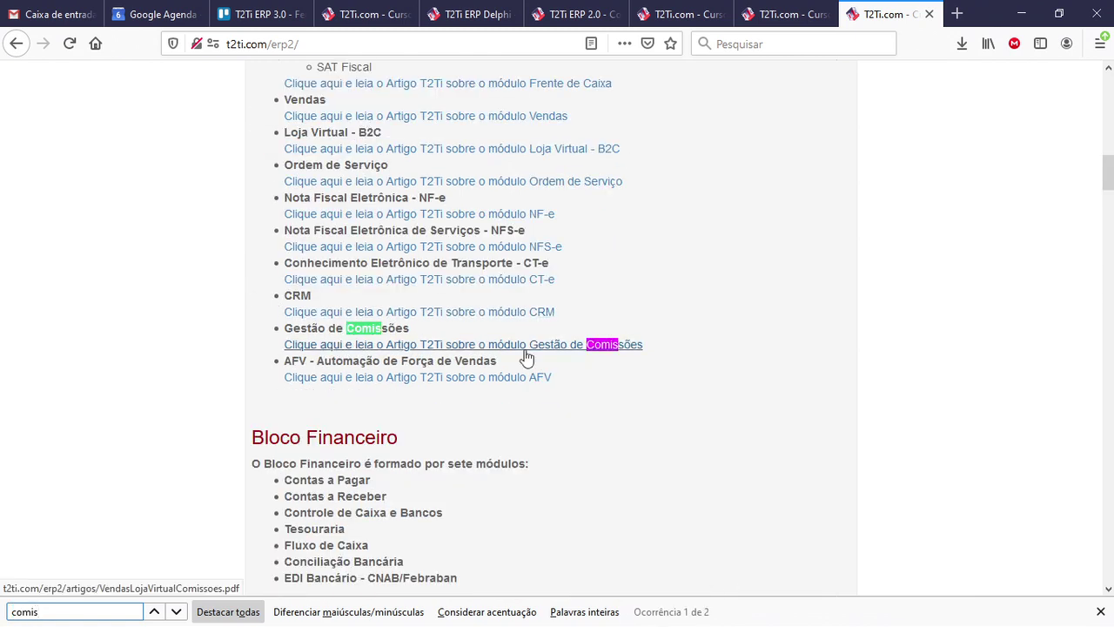
{"action": "left_click", "coordinate": [573, 346]}
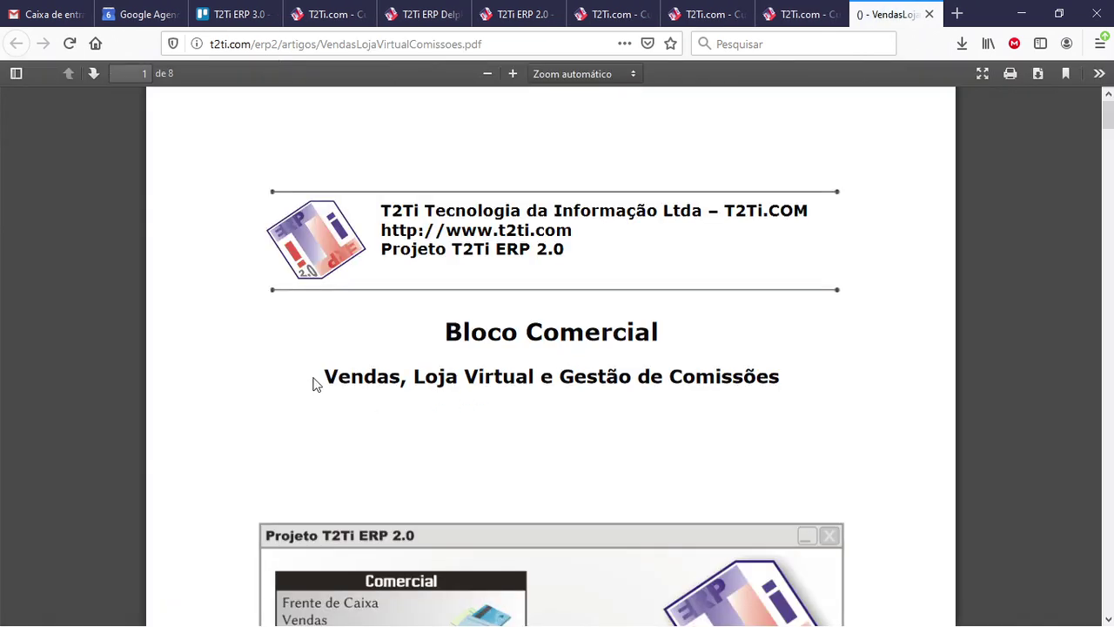
Read through the article from its title to the Gestão de Comissões section on page 6
{"action": "left_click_drag", "start_coordinate": [325, 377], "coordinate": [778, 381]}
{"action": "left_click", "coordinate": [777, 397]}
{"action": "scroll", "coordinate": [778, 397], "scroll_direction": "down", "scroll_amount": 10}
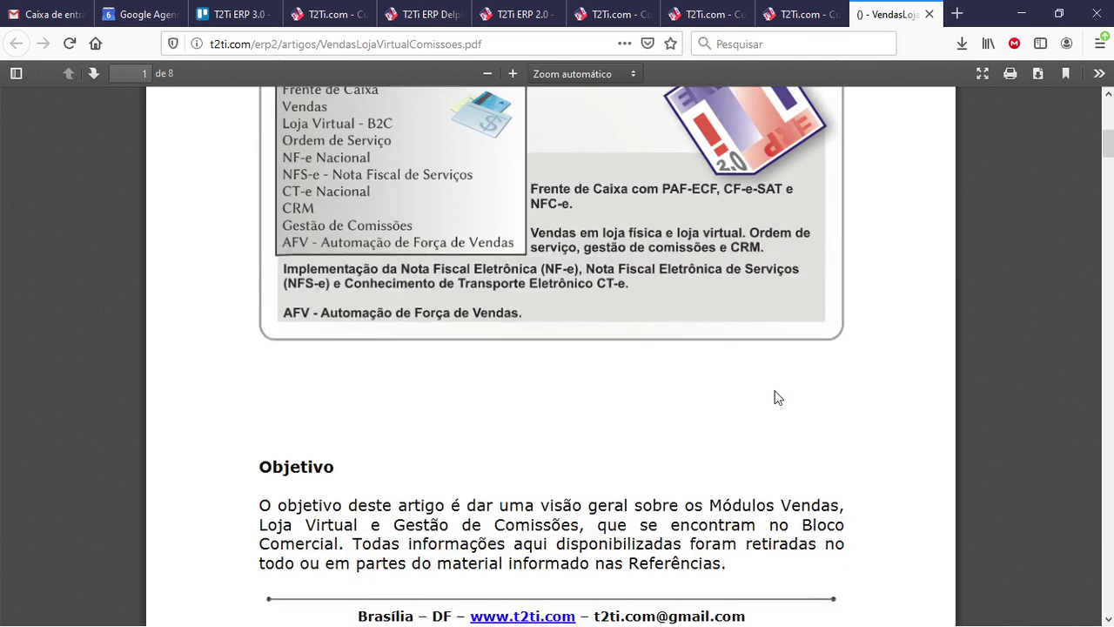
{"action": "scroll", "coordinate": [778, 397], "scroll_direction": "down", "scroll_amount": 10}
{"action": "scroll", "coordinate": [778, 397], "scroll_direction": "up", "scroll_amount": 10}
{"action": "scroll", "coordinate": [777, 397], "scroll_direction": "down", "scroll_amount": 10}
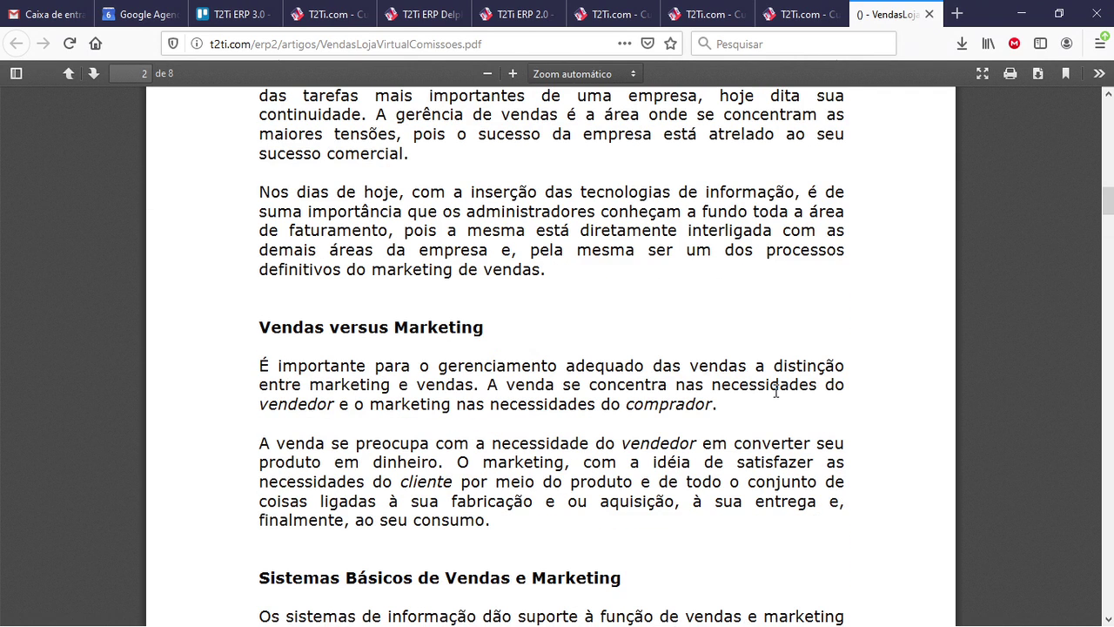
{"action": "scroll", "coordinate": [776, 393], "scroll_direction": "down", "scroll_amount": 20}
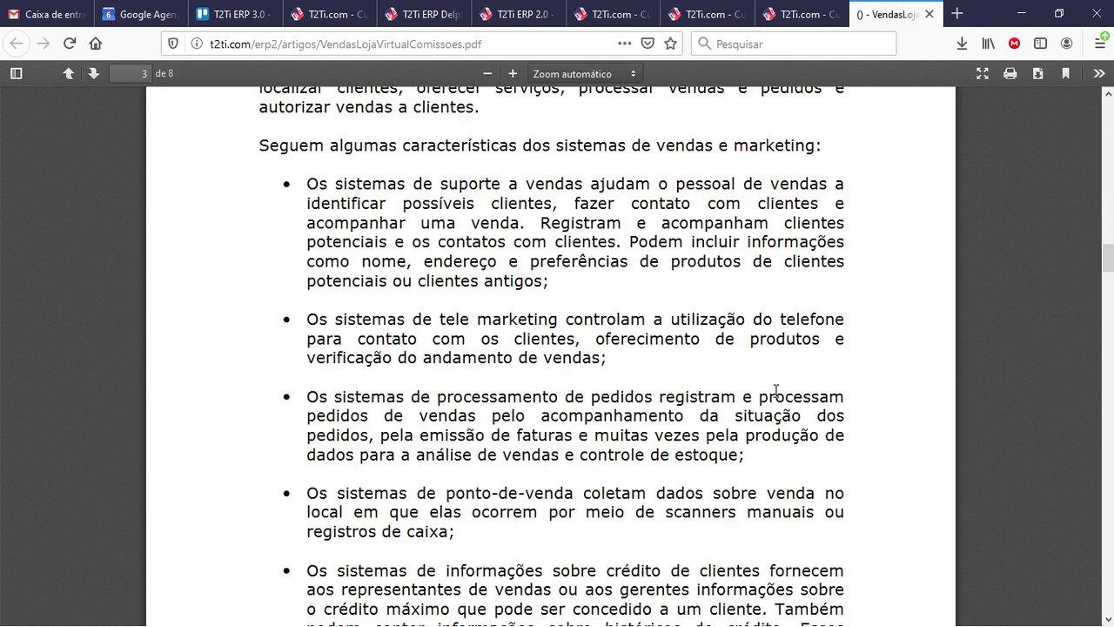
{"action": "scroll", "coordinate": [777, 397], "scroll_direction": "down", "scroll_amount": 18}
{"action": "scroll", "coordinate": [777, 397], "scroll_direction": "up", "scroll_amount": 8}
{"action": "scroll", "coordinate": [777, 397], "scroll_direction": "down", "scroll_amount": 3}
{"action": "scroll", "coordinate": [777, 397], "scroll_direction": "down", "scroll_amount": 10}
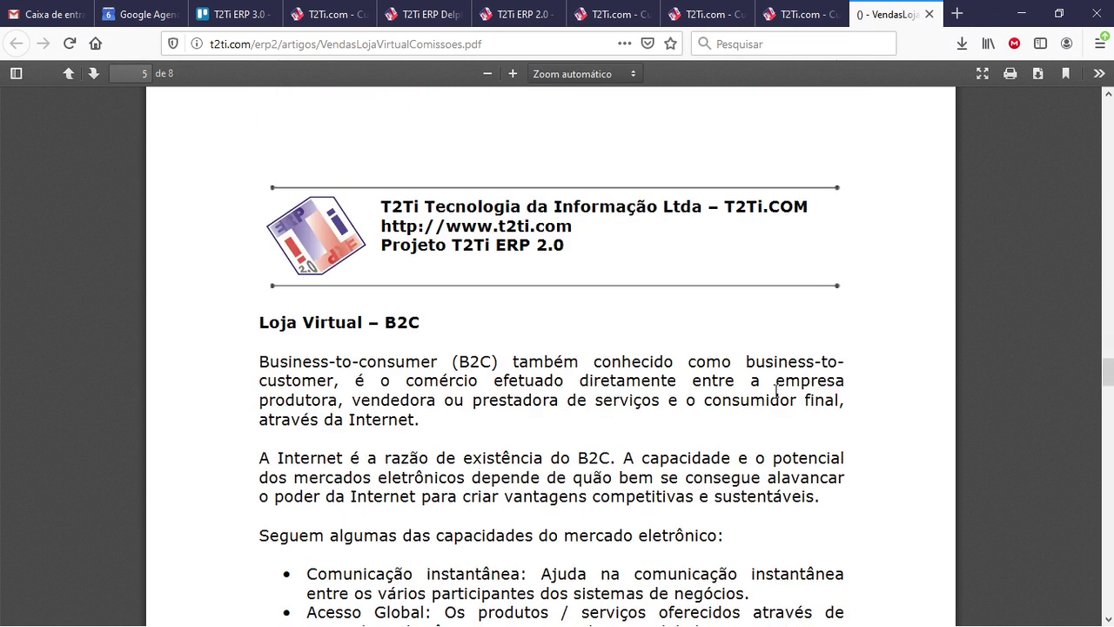
{"action": "scroll", "coordinate": [776, 392], "scroll_direction": "down", "scroll_amount": 20}
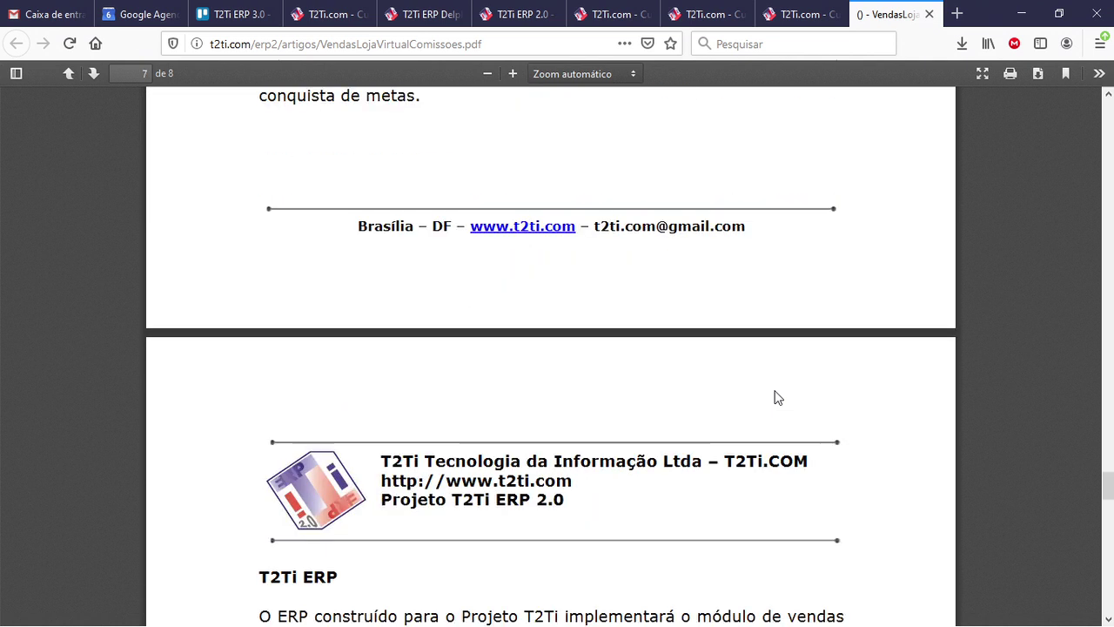
{"action": "scroll", "coordinate": [777, 397], "scroll_direction": "up", "scroll_amount": 12}
{"action": "scroll", "coordinate": [776, 392], "scroll_direction": "down", "scroll_amount": 3}
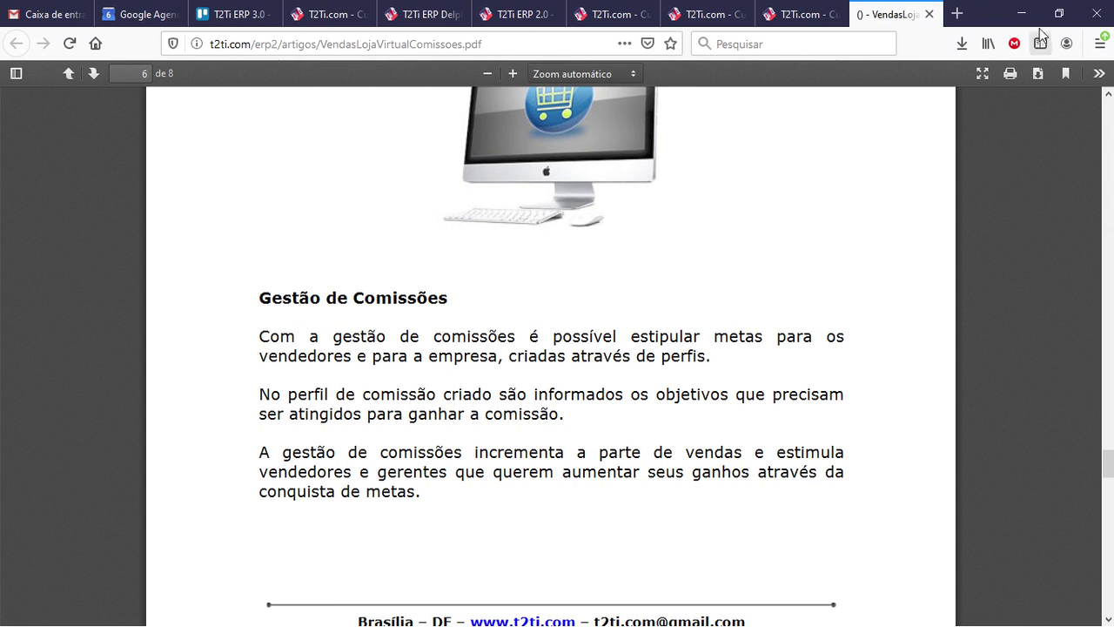
Close the PDF article and switch to the fenix model's EER diagram in MySQL Workbench
{"action": "left_click", "coordinate": [929, 14]}
{"action": "key", "text": "alt+Tab"}
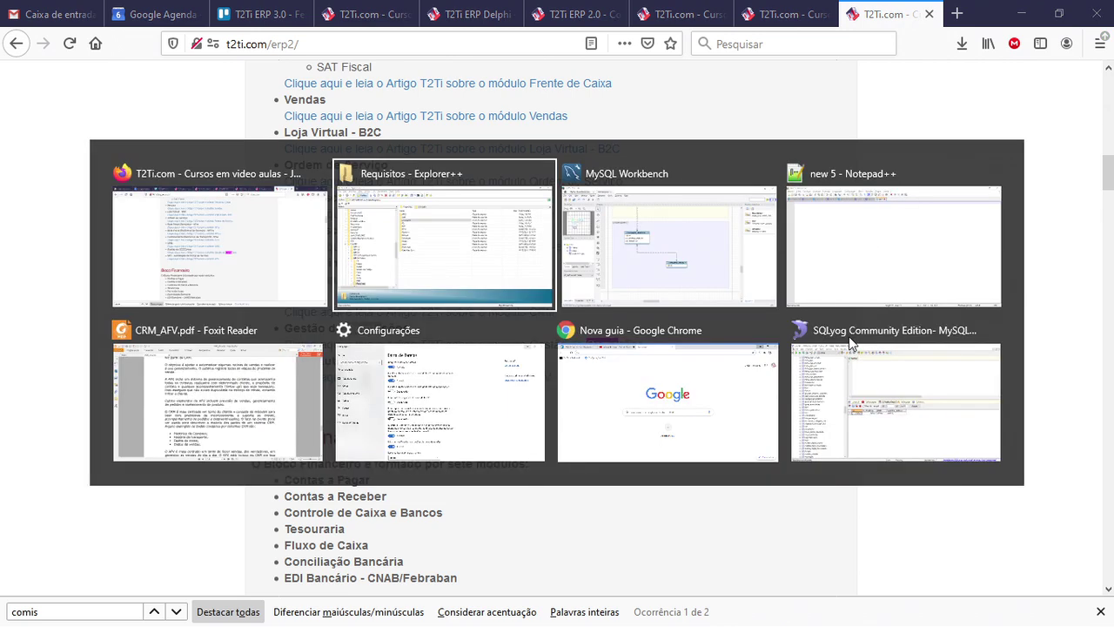
{"action": "key", "text": "alt+Tab"}
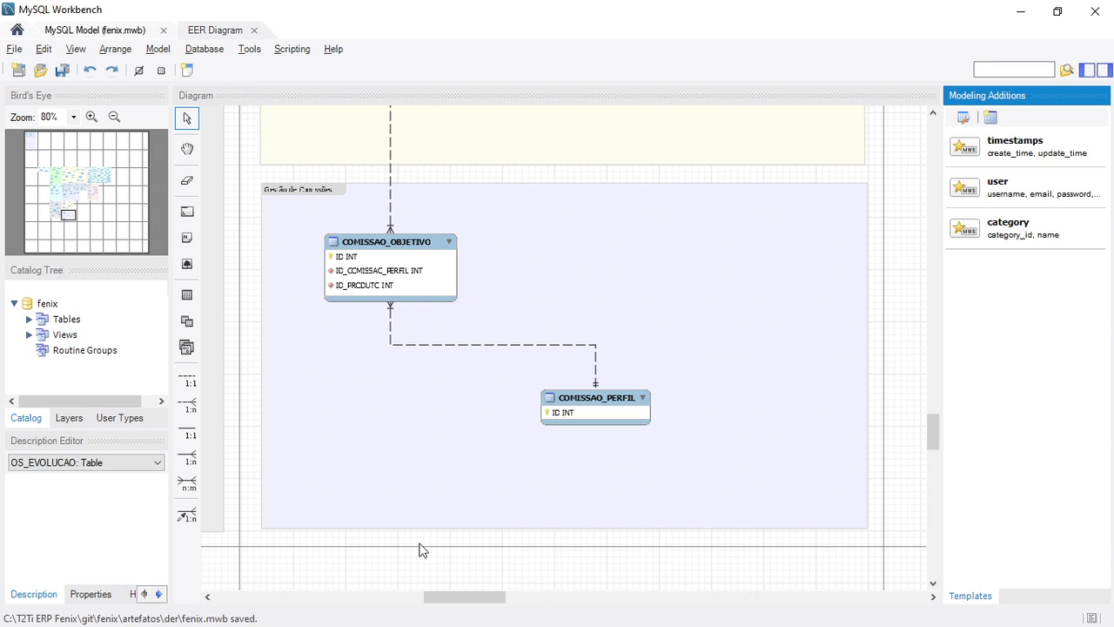
View the name and colour properties of the Gestão de Comissões layer in the diagram, then close its editor
{"action": "mouse_move", "coordinate": [465, 597]}
{"action": "left_mouse_down"}
{"action": "mouse_move", "coordinate": [412, 607]}
{"action": "mouse_move", "coordinate": [469, 600]}
{"action": "left_mouse_up"}
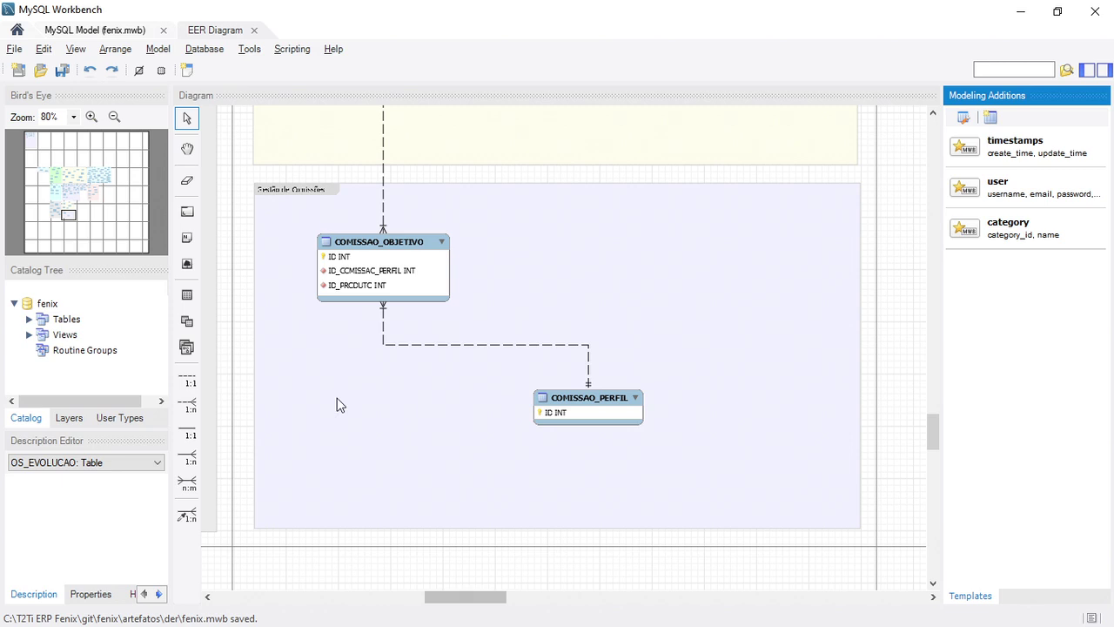
{"action": "double_click", "coordinate": [300, 204]}
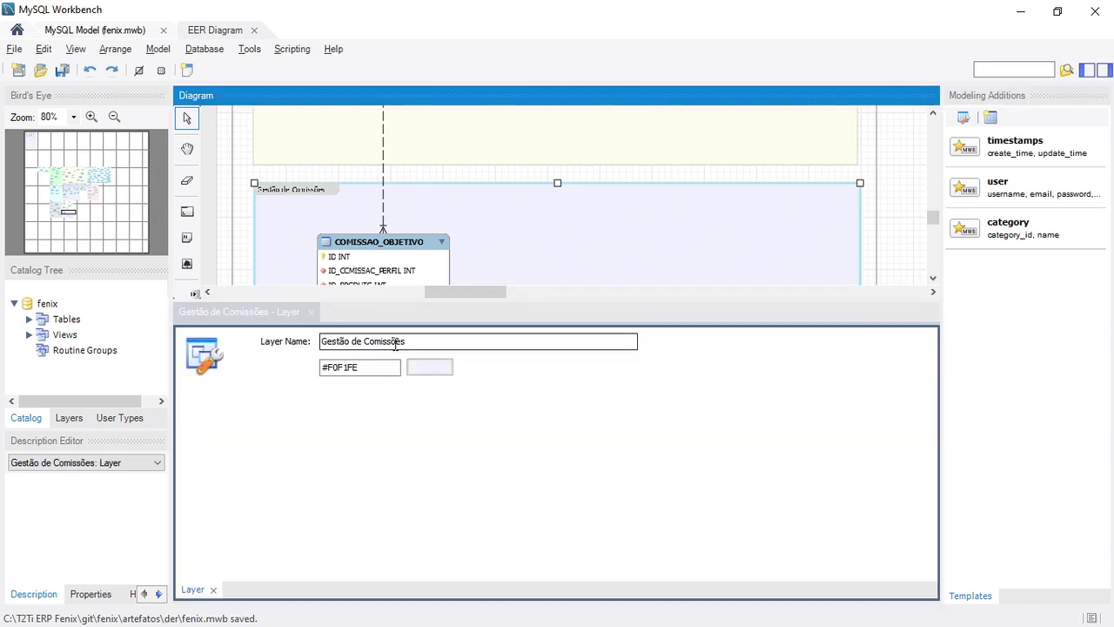
{"action": "left_click", "coordinate": [311, 311]}
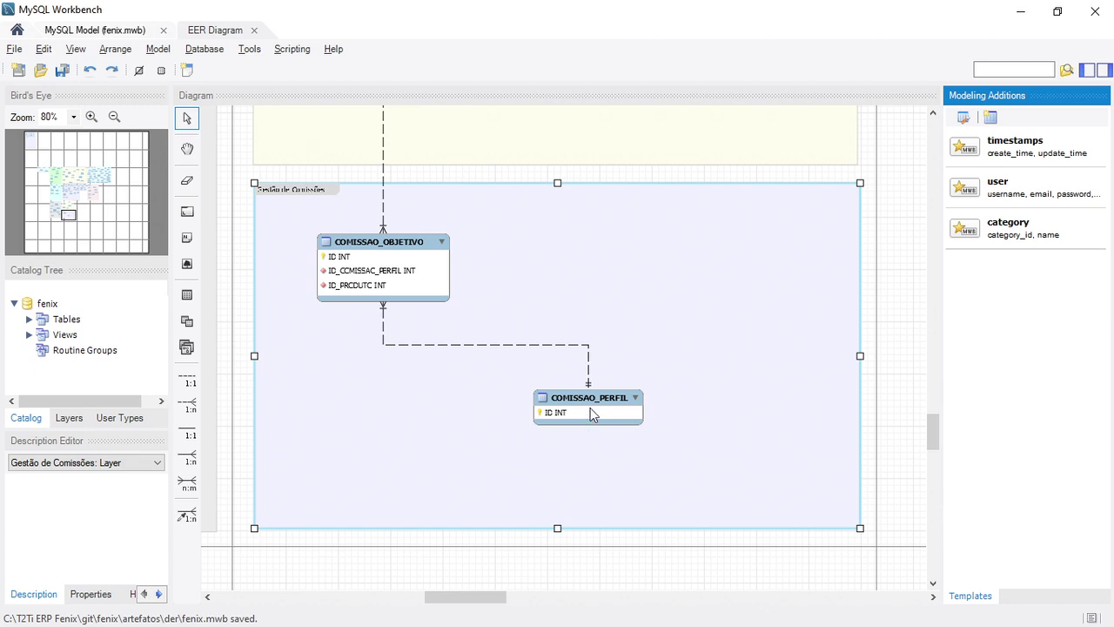
Examine the CODIGO and NOME columns of the COMISSAO_PERFIL table and close the table editor
{"action": "left_click", "coordinate": [589, 409]}
{"action": "double_click", "coordinate": [595, 409]}
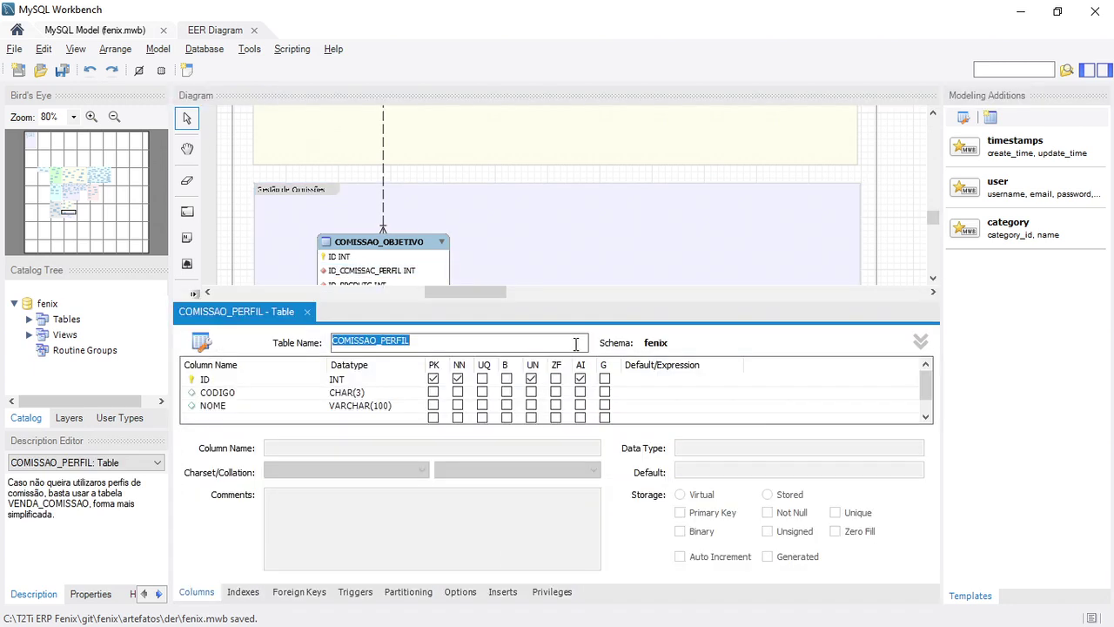
{"action": "left_click_drag", "start_coordinate": [562, 301], "coordinate": [558, 290]}
{"action": "left_click", "coordinate": [264, 367]}
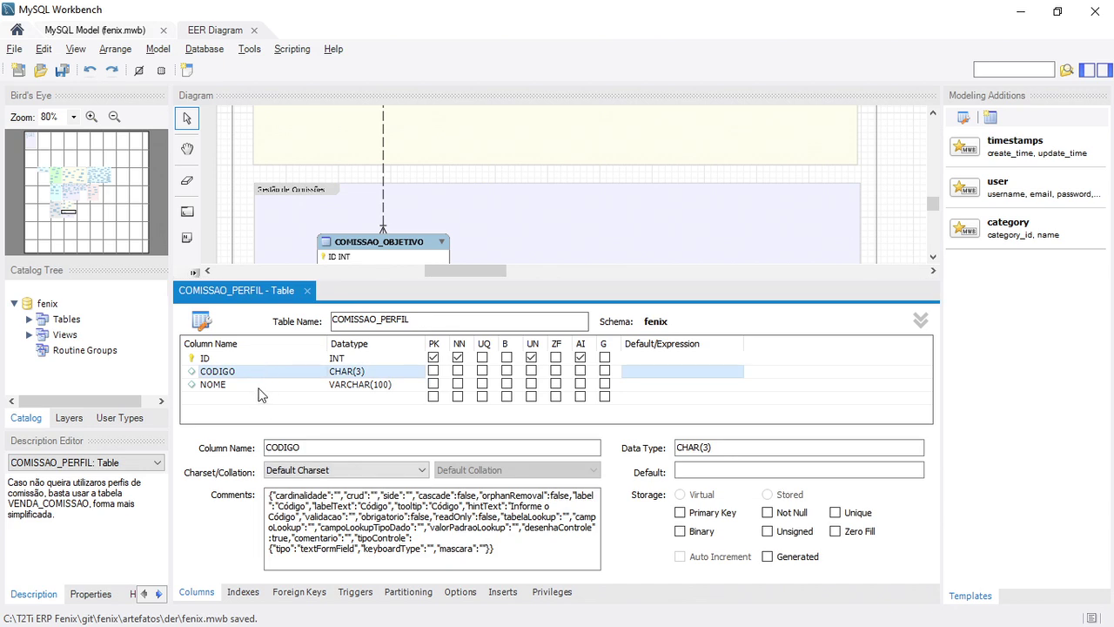
{"action": "left_click", "coordinate": [259, 389]}
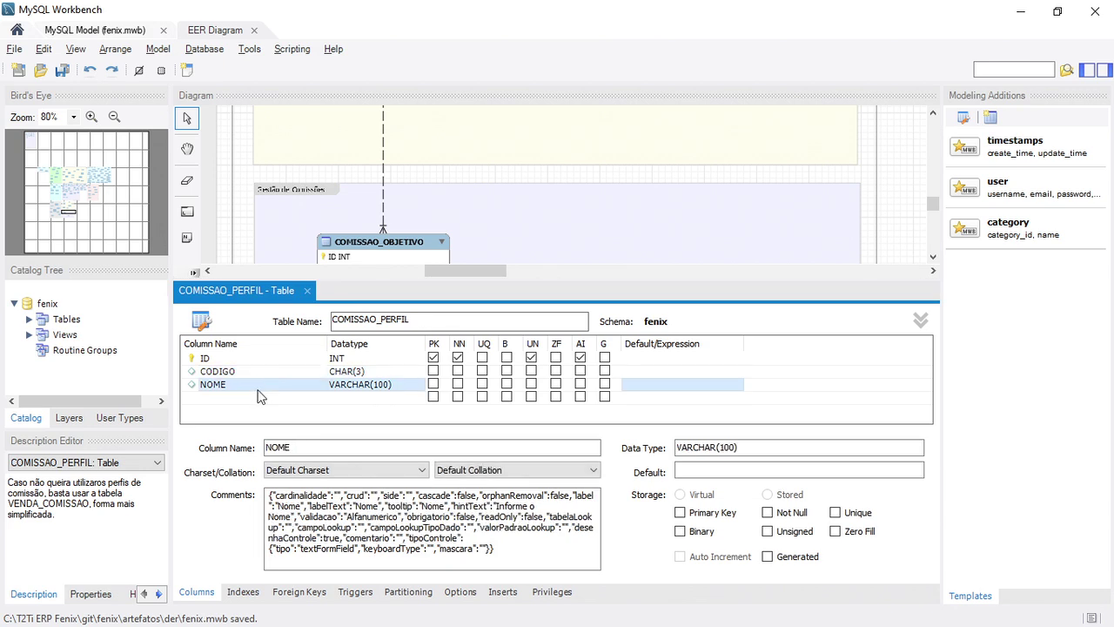
{"action": "left_click", "coordinate": [307, 291]}
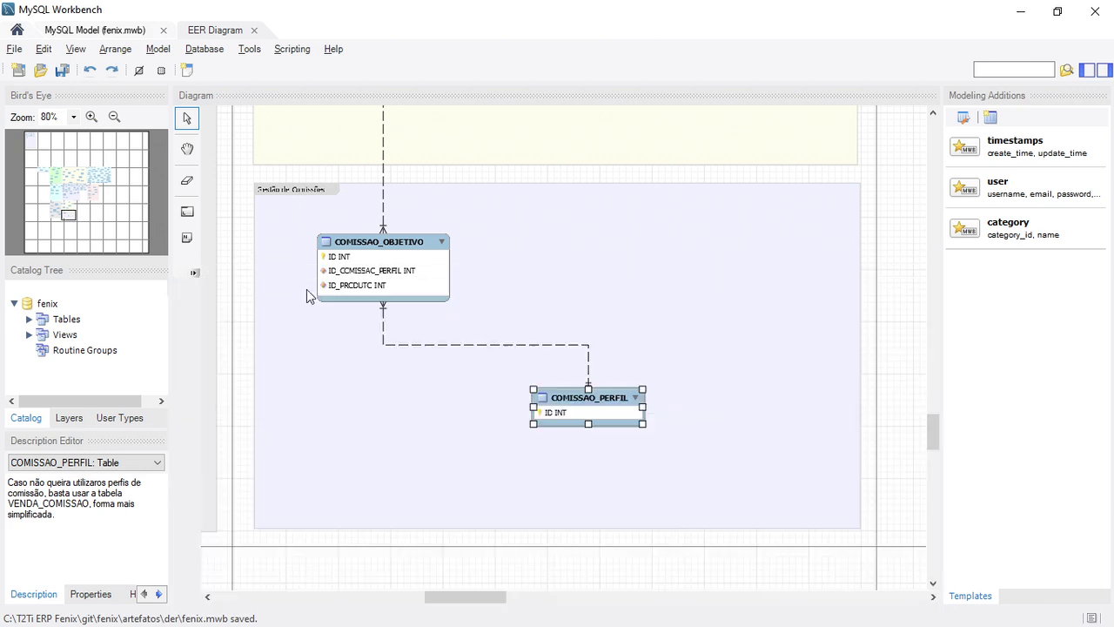
Open the COMISSAO_OBJETIVO table and examine its ID_COMISSAO_PERFIL and ID_PRODUTO foreign key columns
{"action": "left_click", "coordinate": [394, 249]}
{"action": "double_click", "coordinate": [393, 249]}
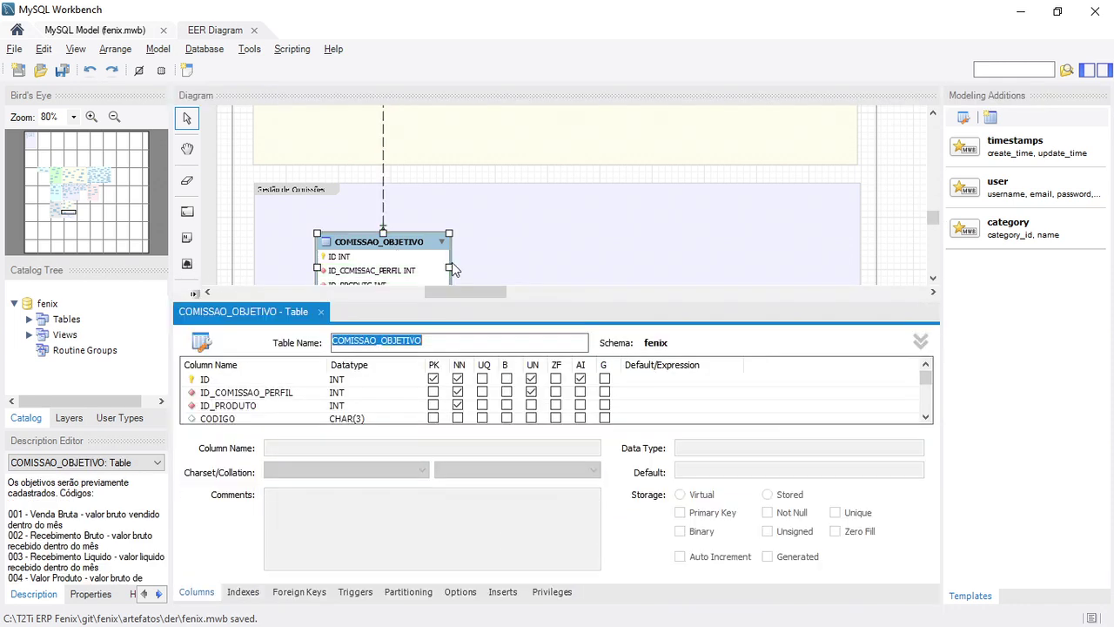
{"action": "left_click_drag", "start_coordinate": [651, 302], "coordinate": [647, 256]}
{"action": "left_click", "coordinate": [293, 349]}
{"action": "left_click", "coordinate": [290, 362]}
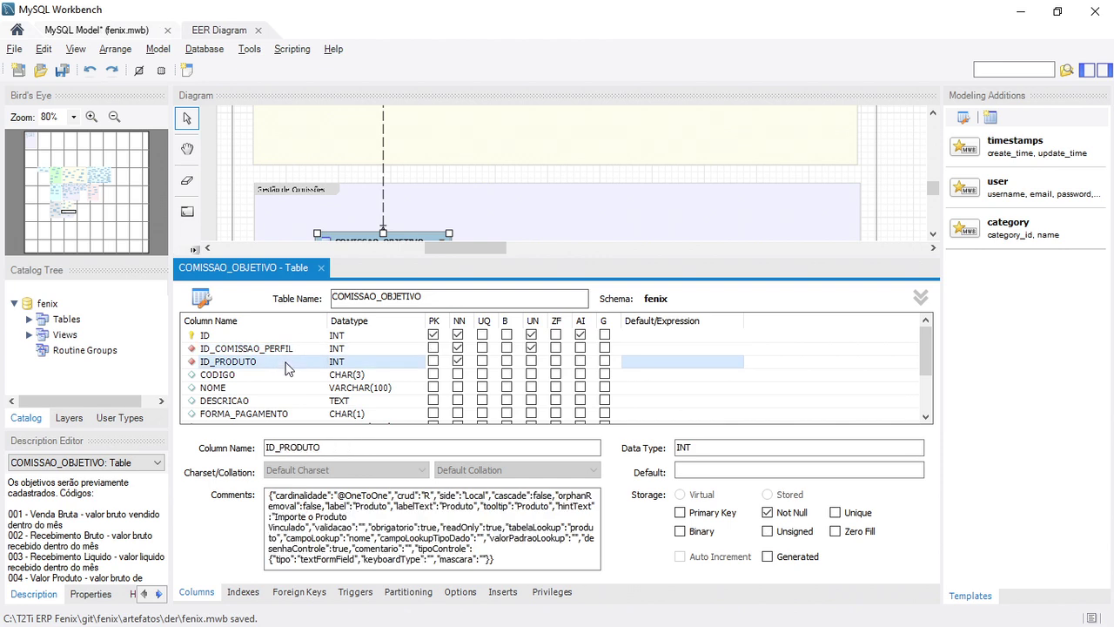
Enlarge the COMISSAO_OBJETIVO editor and examine the CODIGO, NOME, DESCRICAO and FORMA_PAGAMENTO columns, including the FORMA_PAGAMENTO comment's dropdown items
{"action": "left_click_drag", "start_coordinate": [647, 259], "coordinate": [646, 224]}
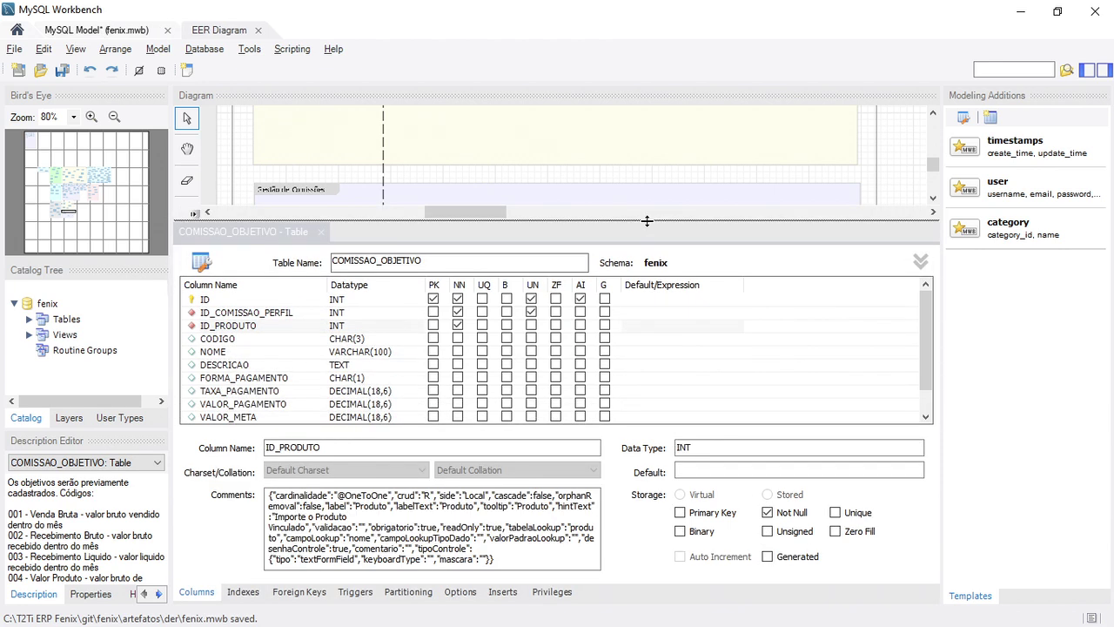
{"action": "left_click", "coordinate": [251, 342]}
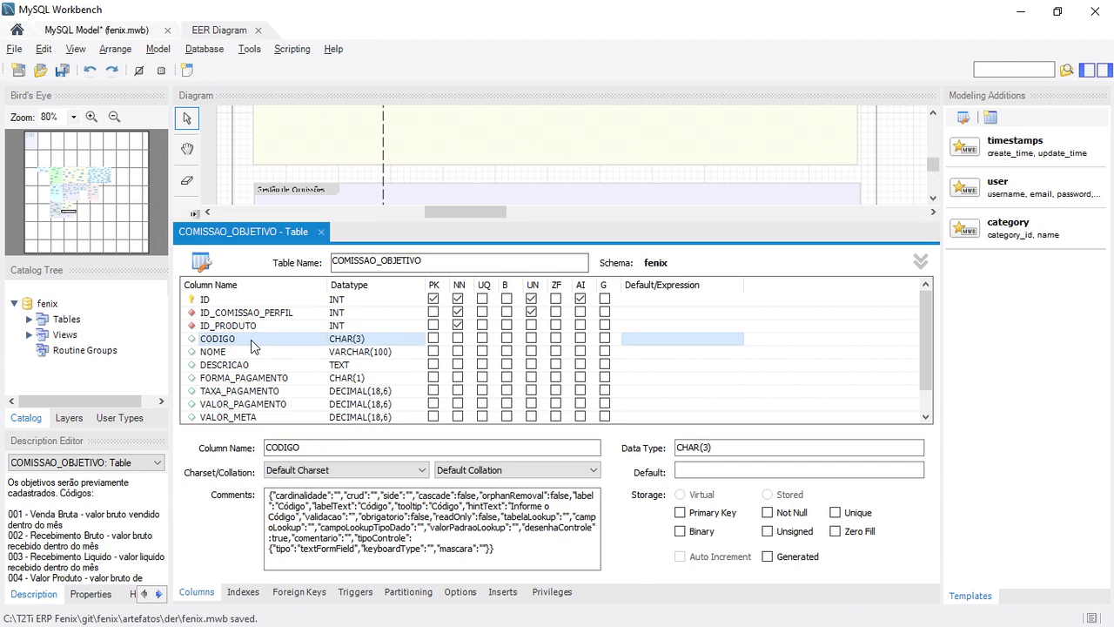
{"action": "left_click", "coordinate": [258, 351]}
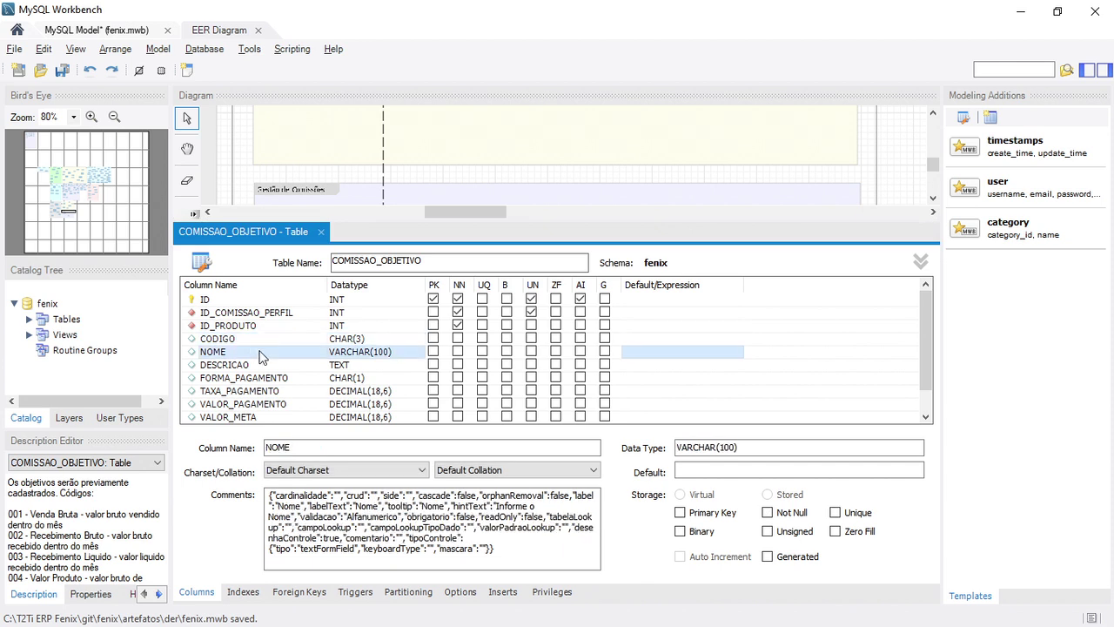
{"action": "left_click", "coordinate": [267, 368]}
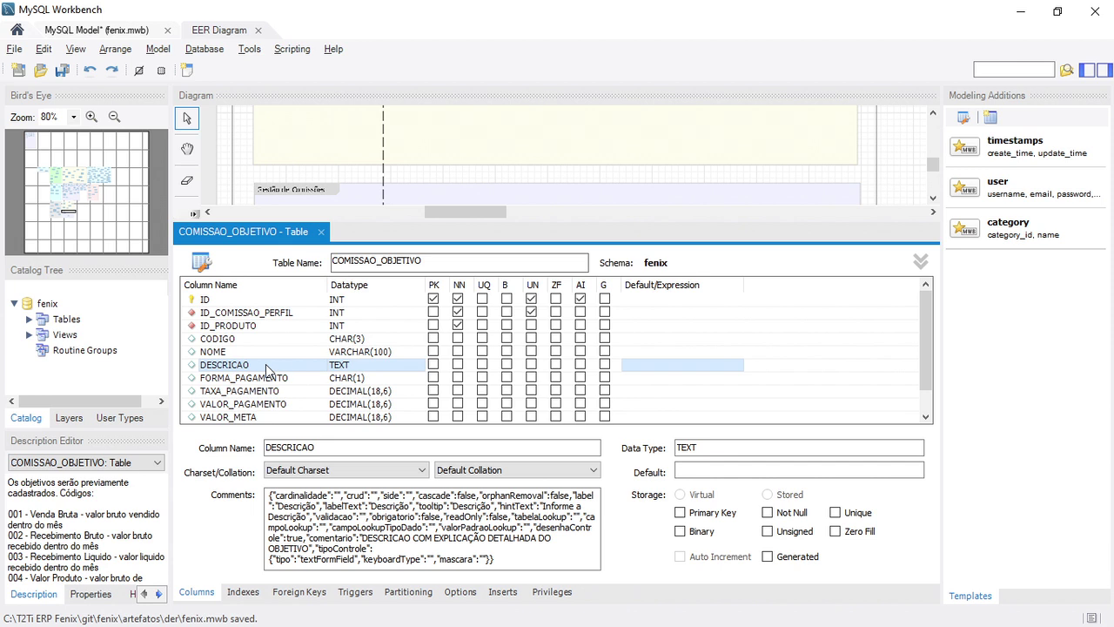
{"action": "left_click", "coordinate": [286, 380]}
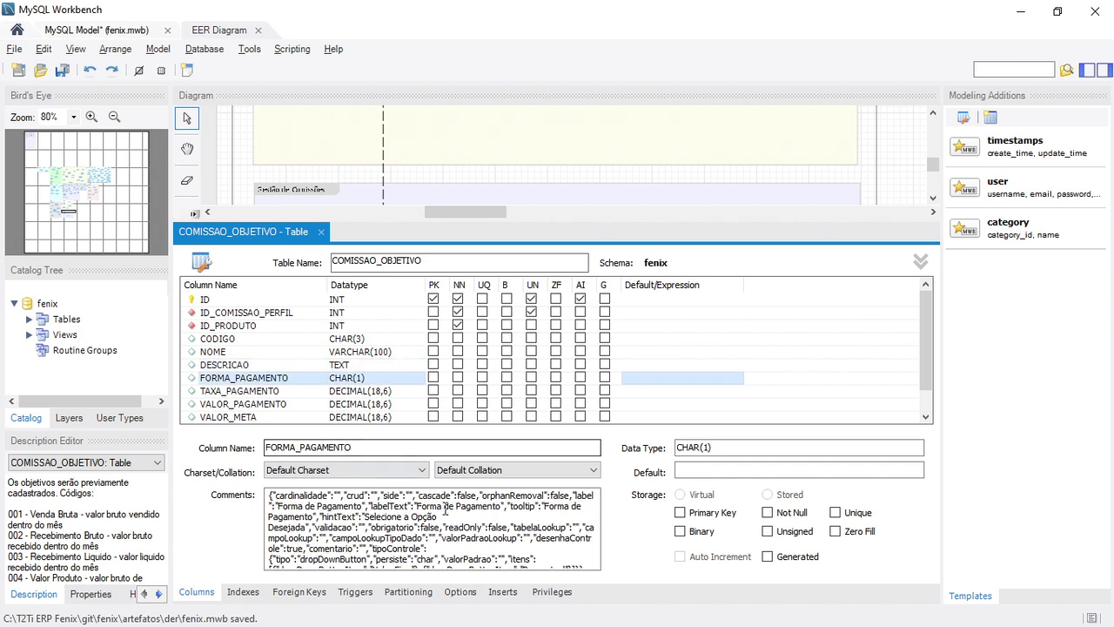
{"action": "left_click", "coordinate": [466, 531]}
{"action": "scroll", "coordinate": [466, 531], "scroll_direction": "down", "scroll_amount": 1}
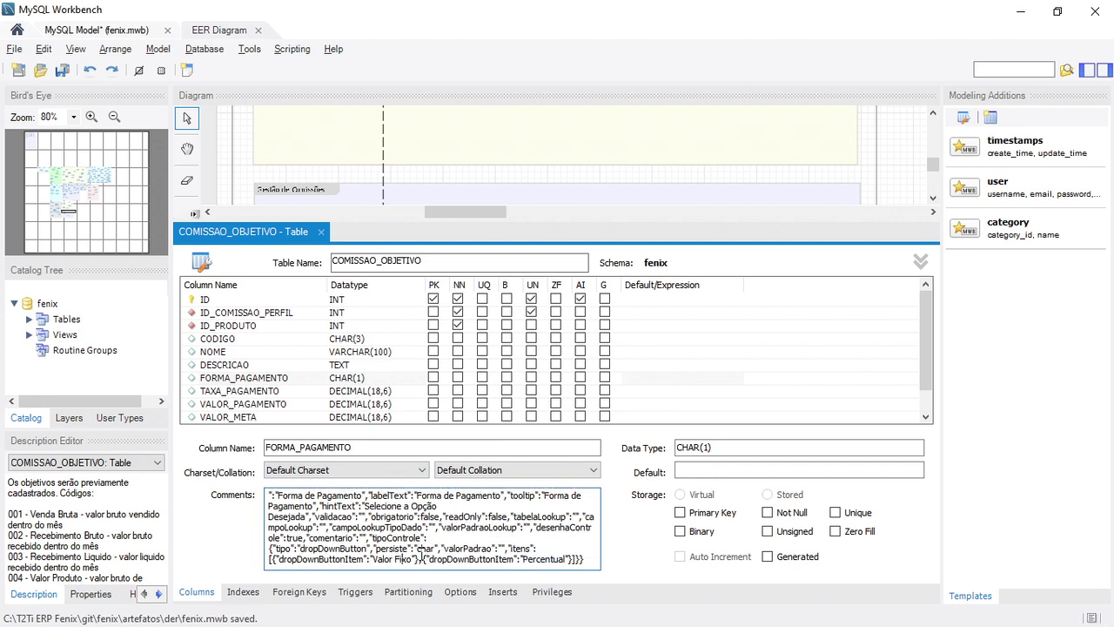
Examine the TAXA_PAGAMENTO column of COMISSAO_OBJETIVO and highlight the comentario text in its comment
{"action": "left_click", "coordinate": [226, 392]}
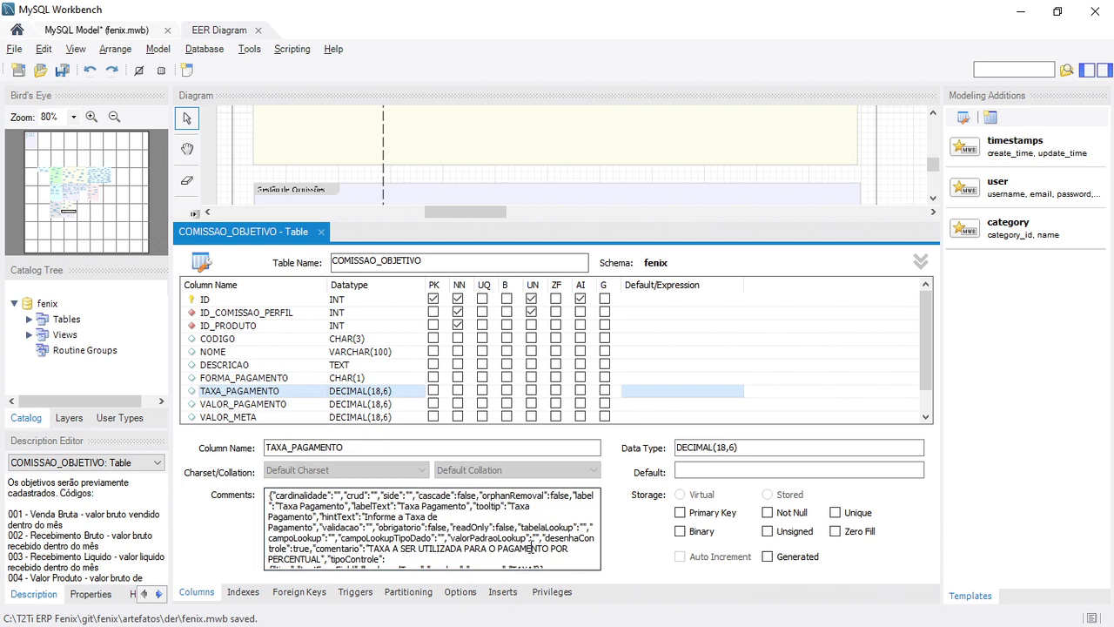
{"action": "left_click", "coordinate": [376, 549]}
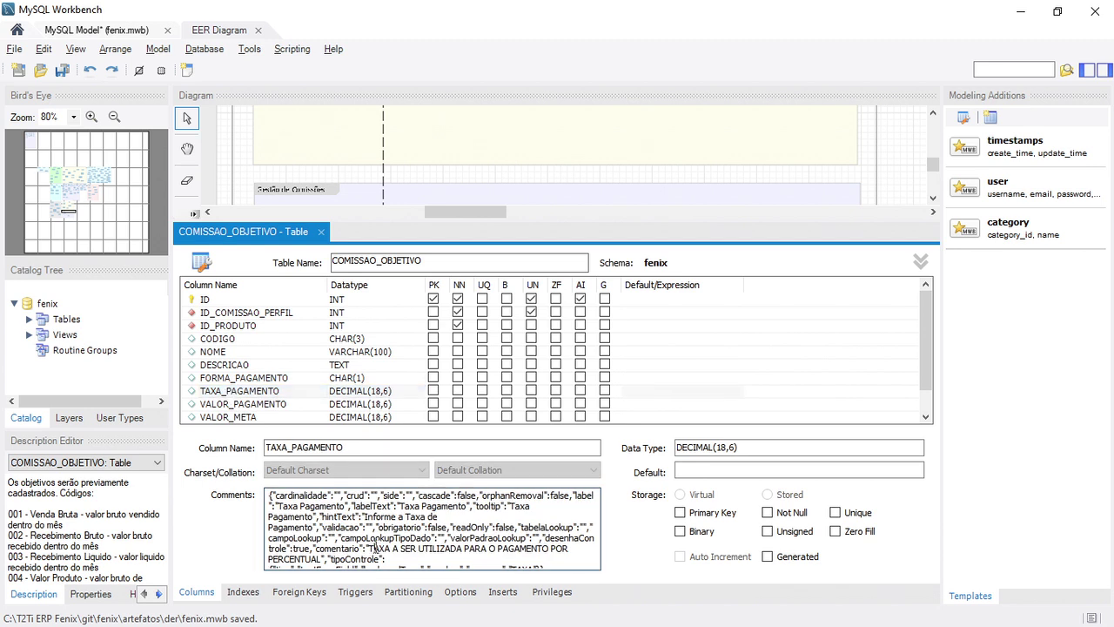
{"action": "key", "text": "shift+Down"}
{"action": "key", "text": "shift+Left"}
{"action": "key", "text": "shift+Left"}
{"action": "key", "text": "shift+Left"}
{"action": "key", "text": "shift+Left"}
{"action": "key", "text": "shift+Left"}
{"action": "key", "text": "shift+Left"}
{"action": "key", "text": "shift+Left"}
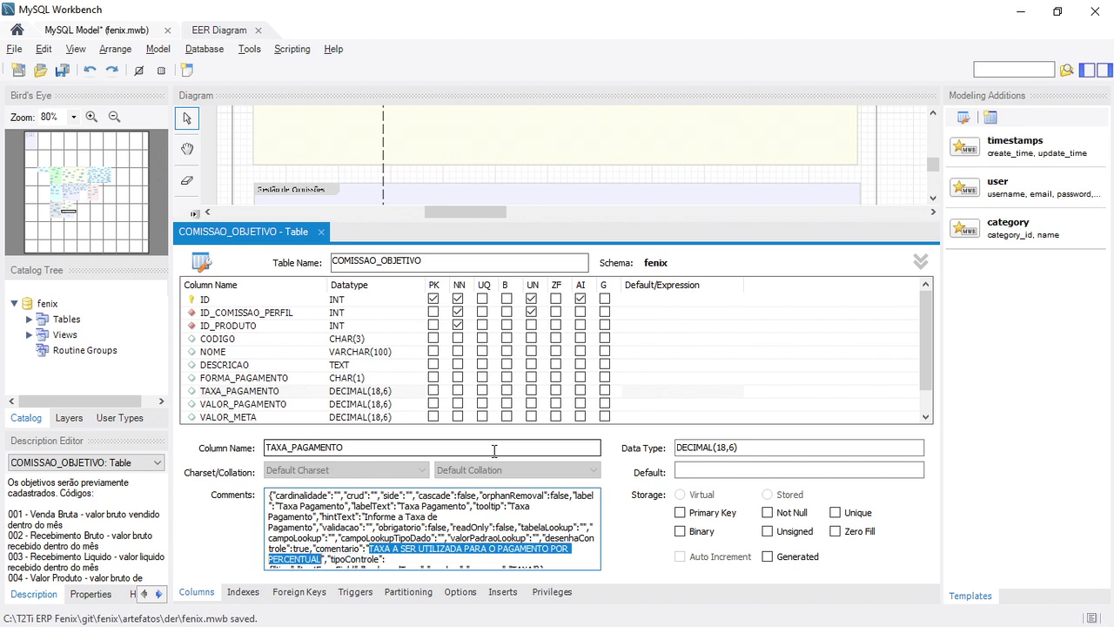
Examine the VALOR_PAGAMENTO column and highlight the comentario text in its comment
{"action": "left_click", "coordinate": [232, 408]}
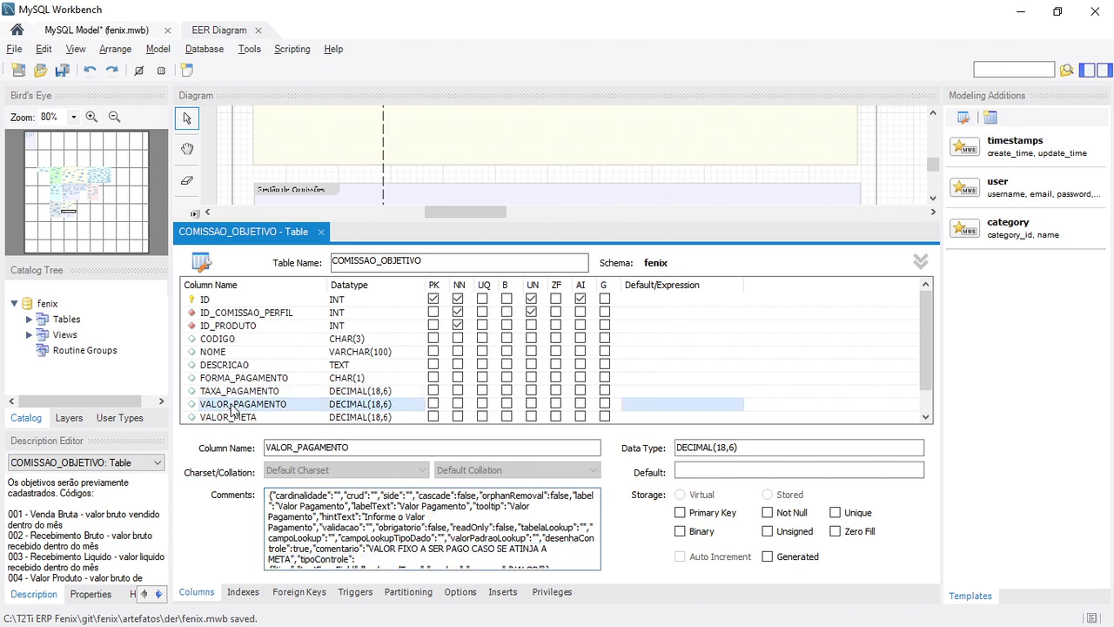
{"action": "left_click", "coordinate": [366, 548]}
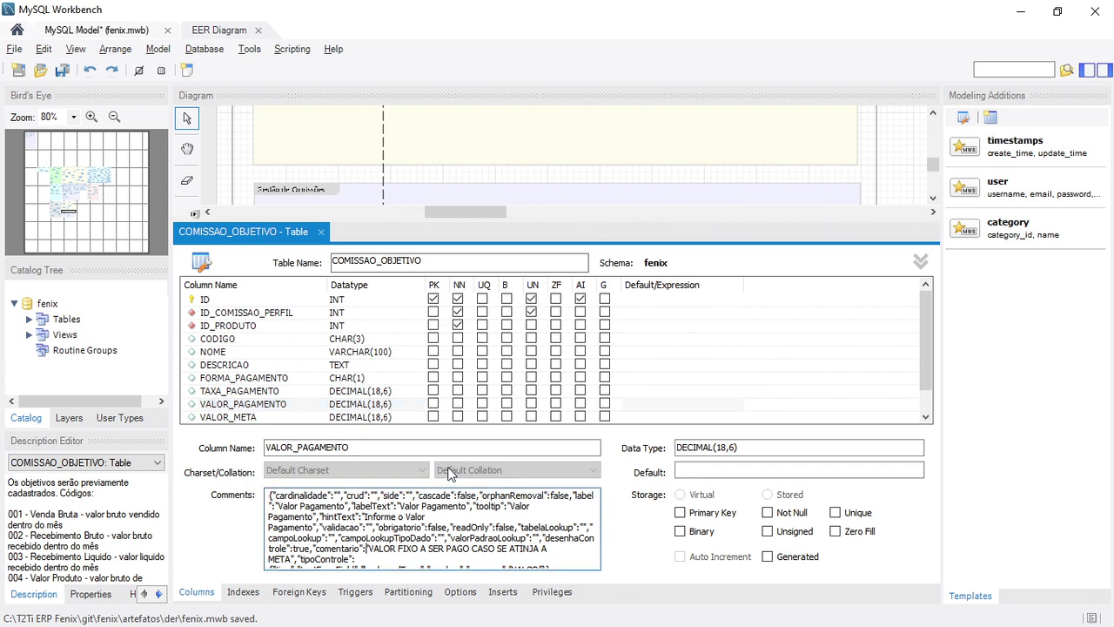
{"action": "key", "text": "shift+Down"}
{"action": "key", "text": "shift+Left"}
{"action": "key", "text": "shift+Left"}
{"action": "key", "text": "shift+Left"}
{"action": "key", "text": "shift+Left"}
{"action": "key", "text": "shift+Left"}
{"action": "key", "text": "shift+Left"}
{"action": "key", "text": "shift+Left"}
{"action": "key", "text": "shift+Left"}
{"action": "key", "text": "shift+Left"}
{"action": "key", "text": "shift+Left"}
{"action": "key", "text": "shift+Left"}
{"action": "key", "text": "shift+Left"}
{"action": "key", "text": "shift+Left"}
{"action": "key", "text": "shift+Left"}
{"action": "key", "text": "shift+Left"}
{"action": "key", "text": "shift+Left"}
{"action": "key", "text": "shift+Left"}
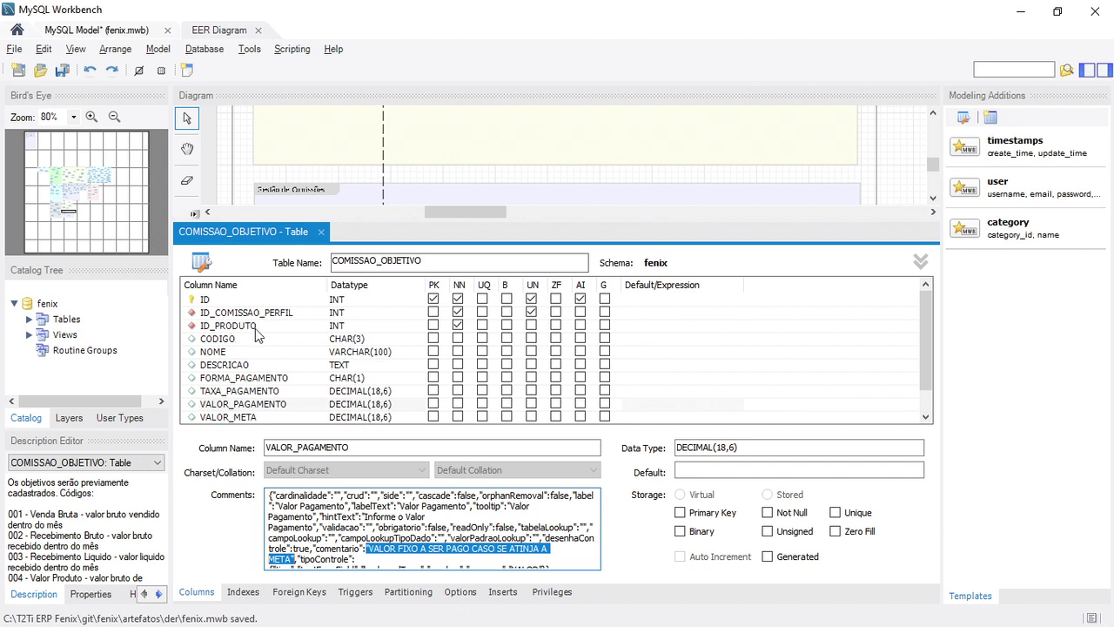
Examine the VALOR_META and QUANTIDADE columns, highlighting the comentario text in the QUANTIDADE comment
{"action": "left_click", "coordinate": [292, 417]}
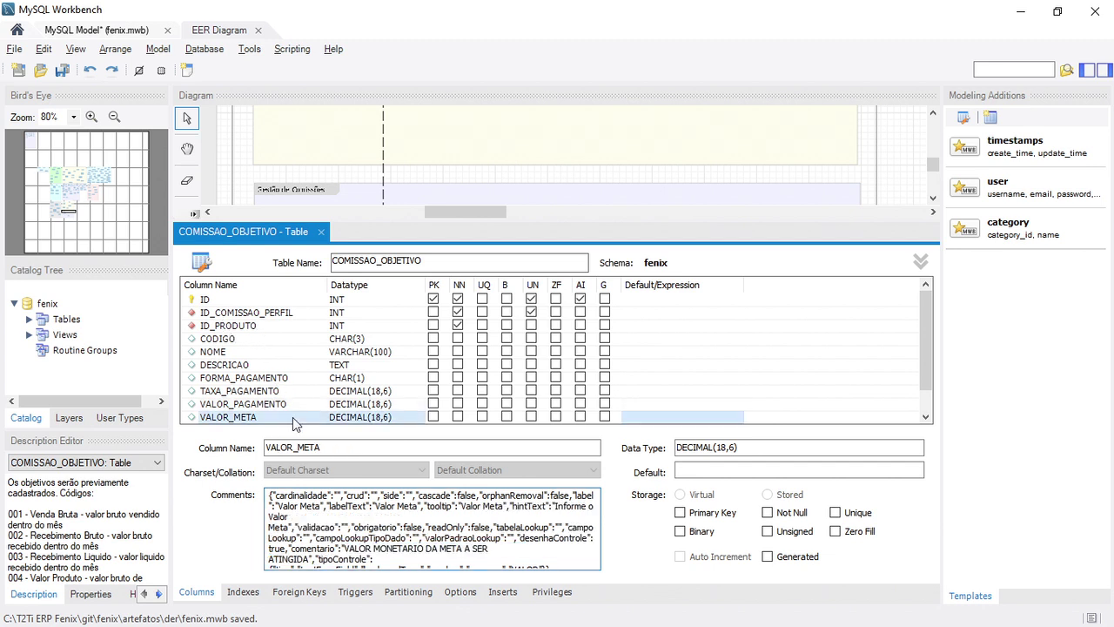
{"action": "key", "text": "Down"}
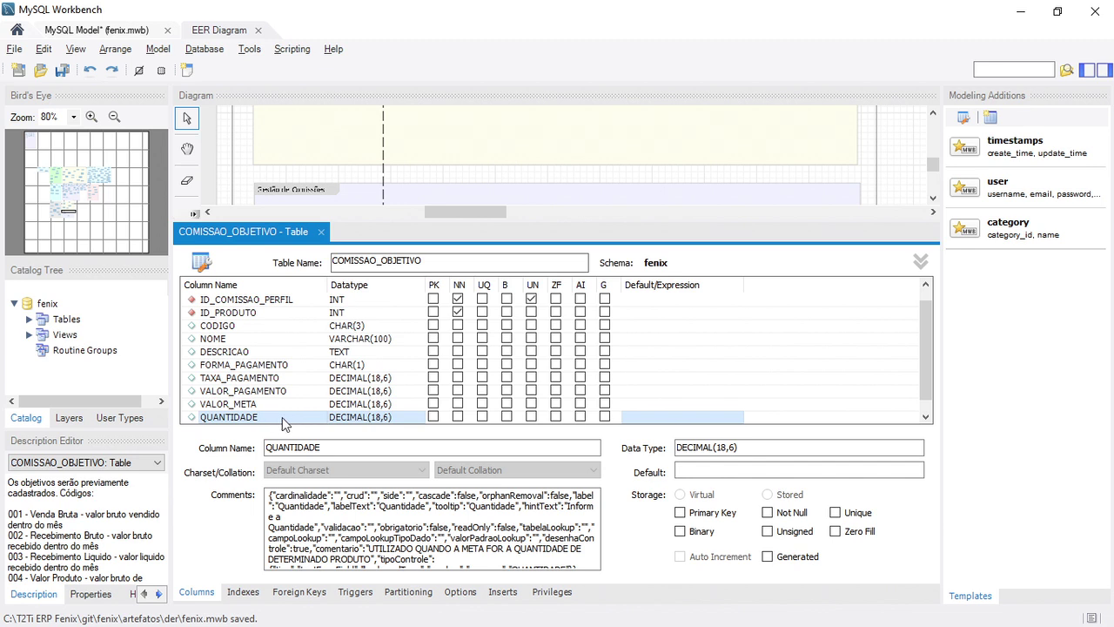
{"action": "left_click", "coordinate": [367, 551]}
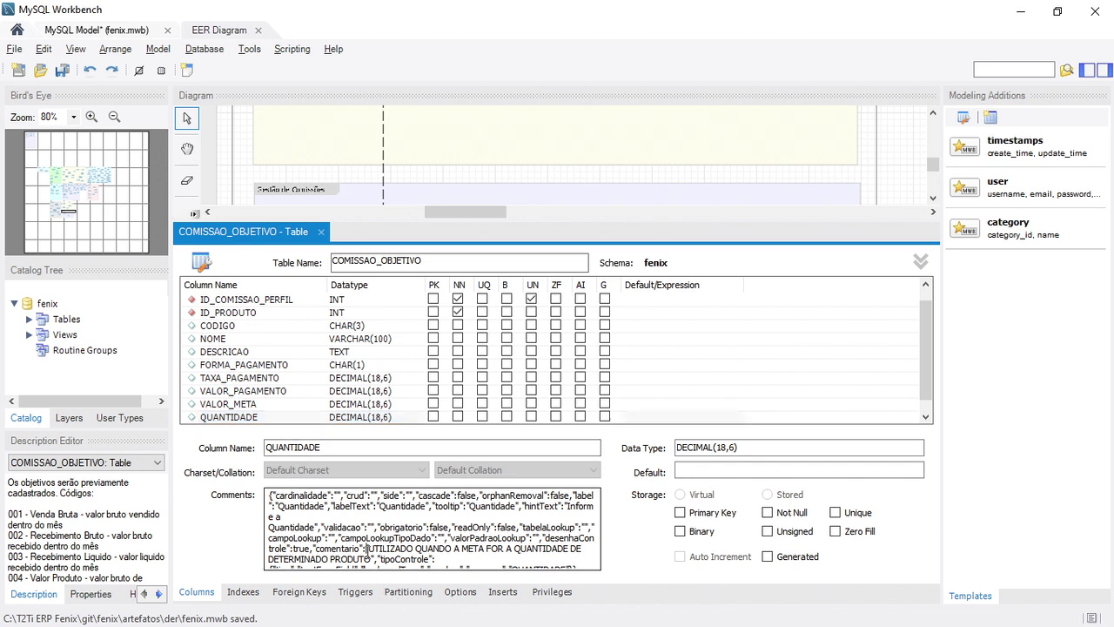
{"action": "key", "text": "shift+Down"}
{"action": "key", "text": "shift+Right"}
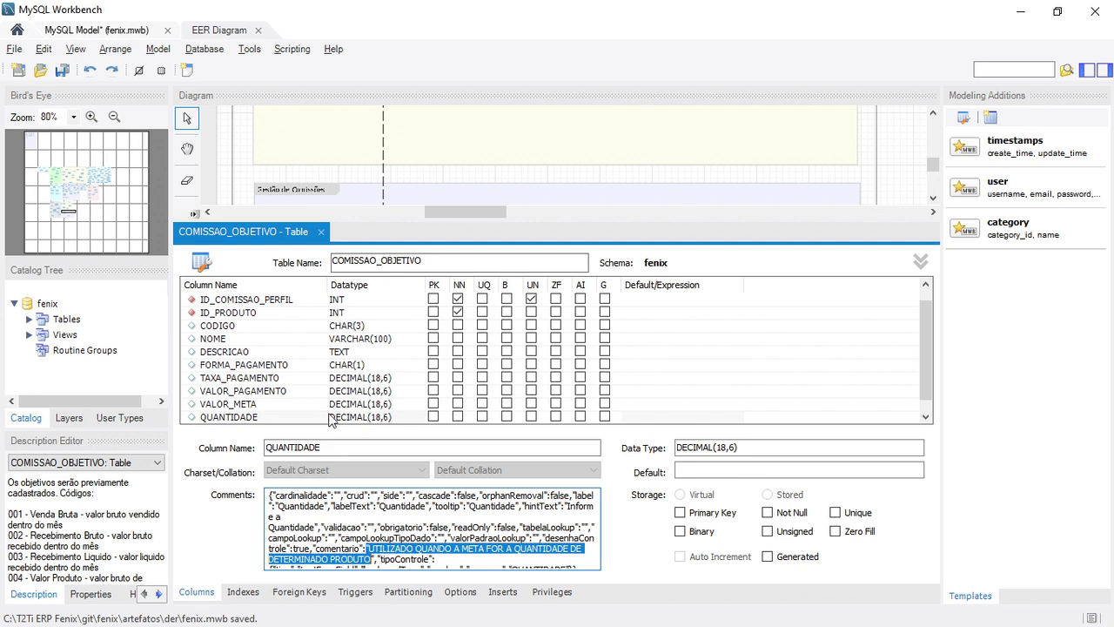
Compare the comments of the VALOR_PAGAMENTO, TAXA_PAGAMENTO and VALOR_META columns, then close the COMISSAO_OBJETIVO editor
{"action": "left_click", "coordinate": [252, 392]}
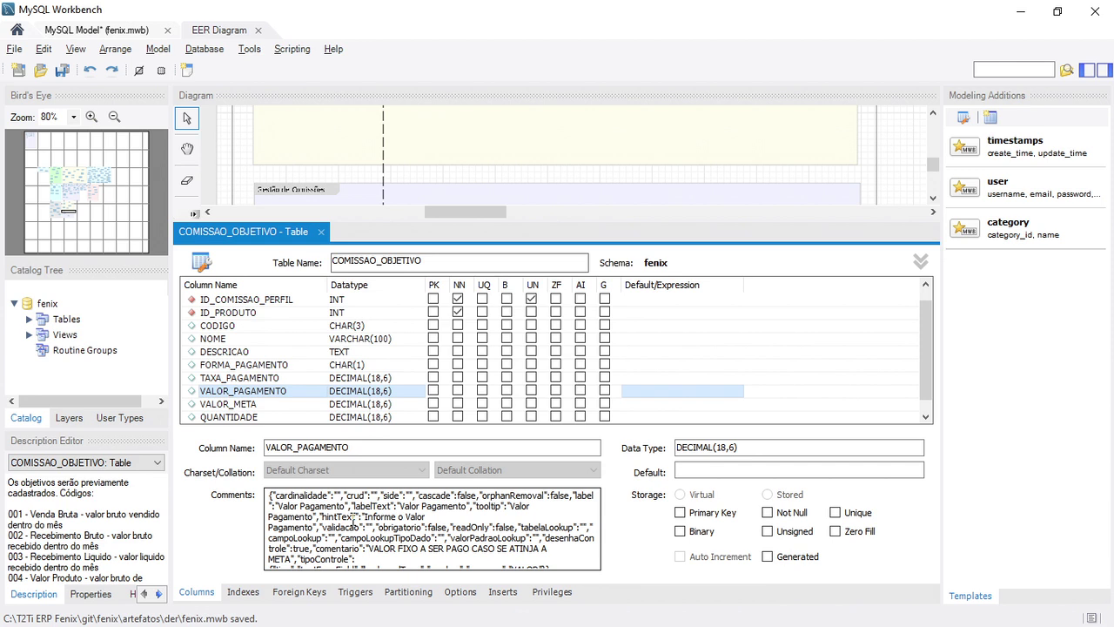
{"action": "left_click", "coordinate": [272, 380]}
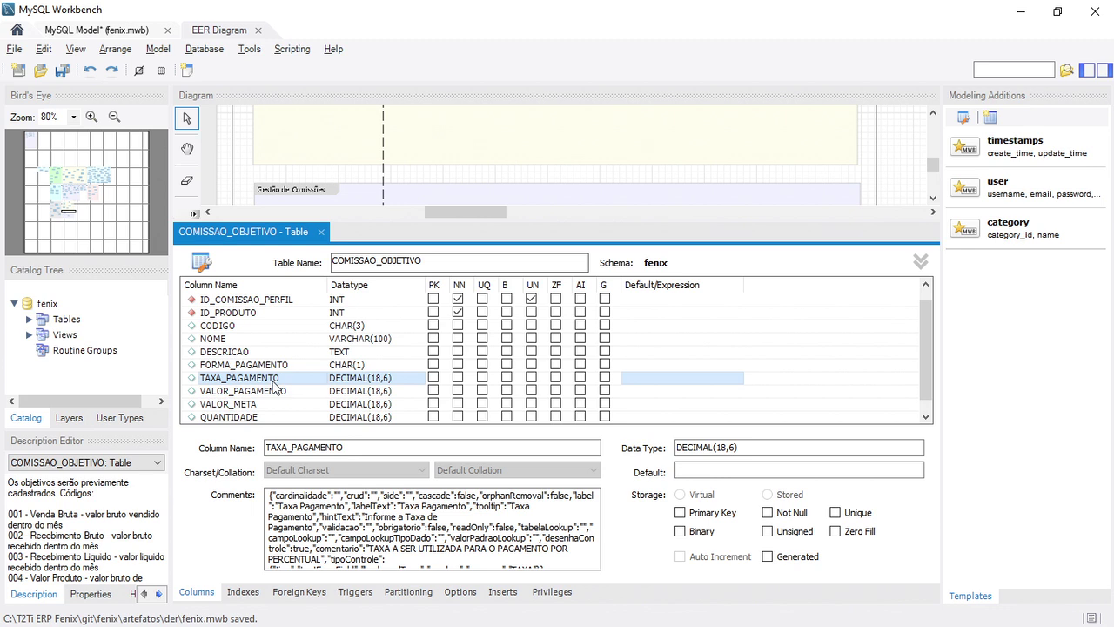
{"action": "left_click", "coordinate": [258, 406]}
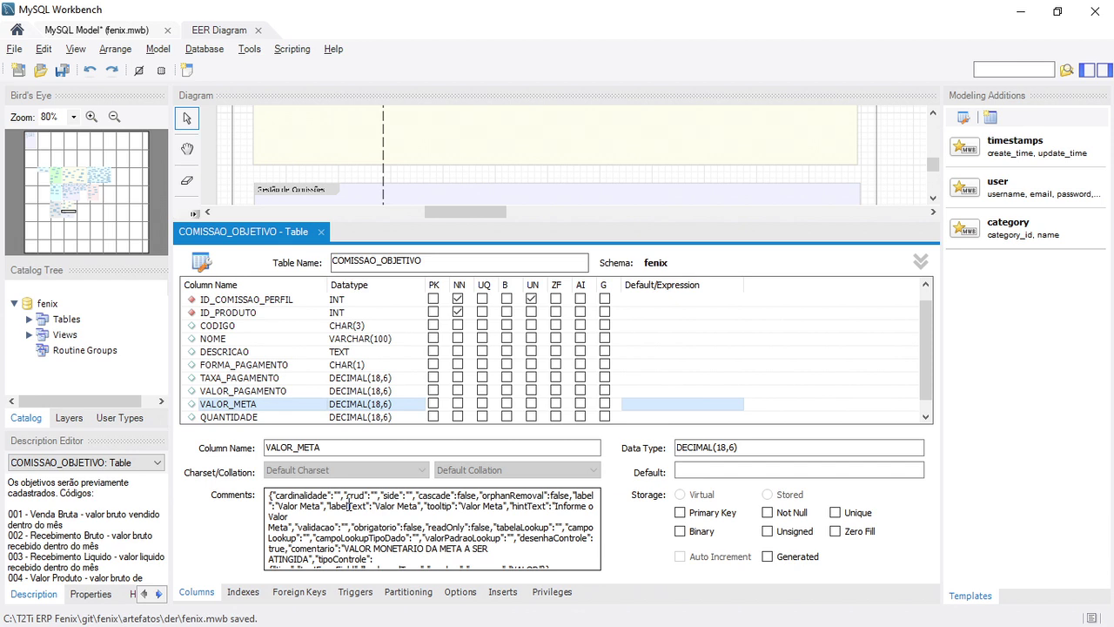
{"action": "left_click", "coordinate": [281, 393]}
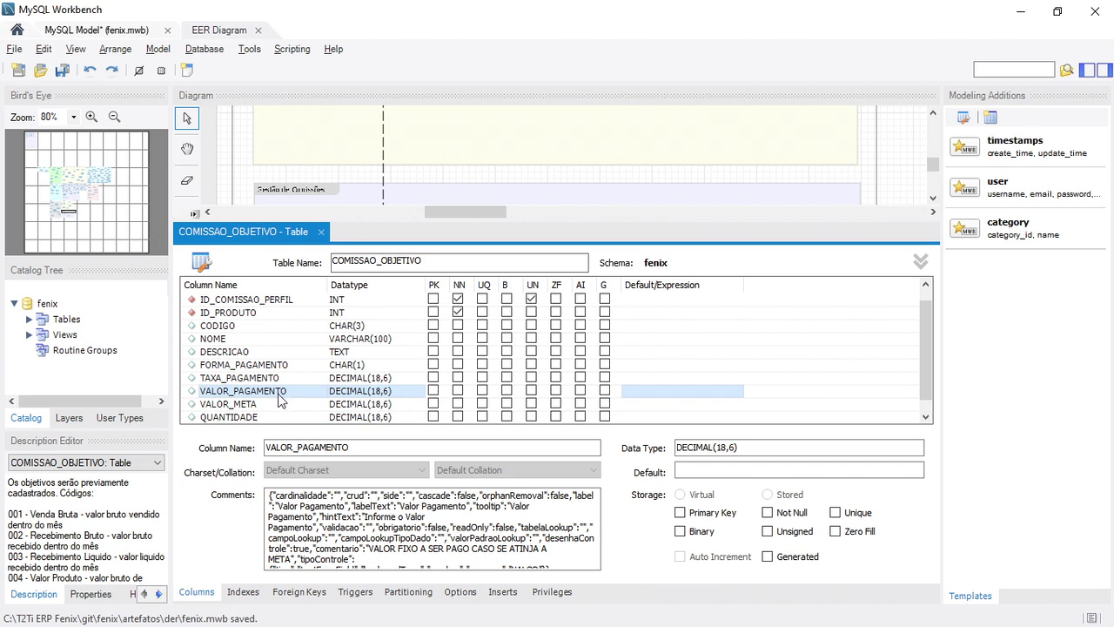
{"action": "left_click", "coordinate": [271, 405]}
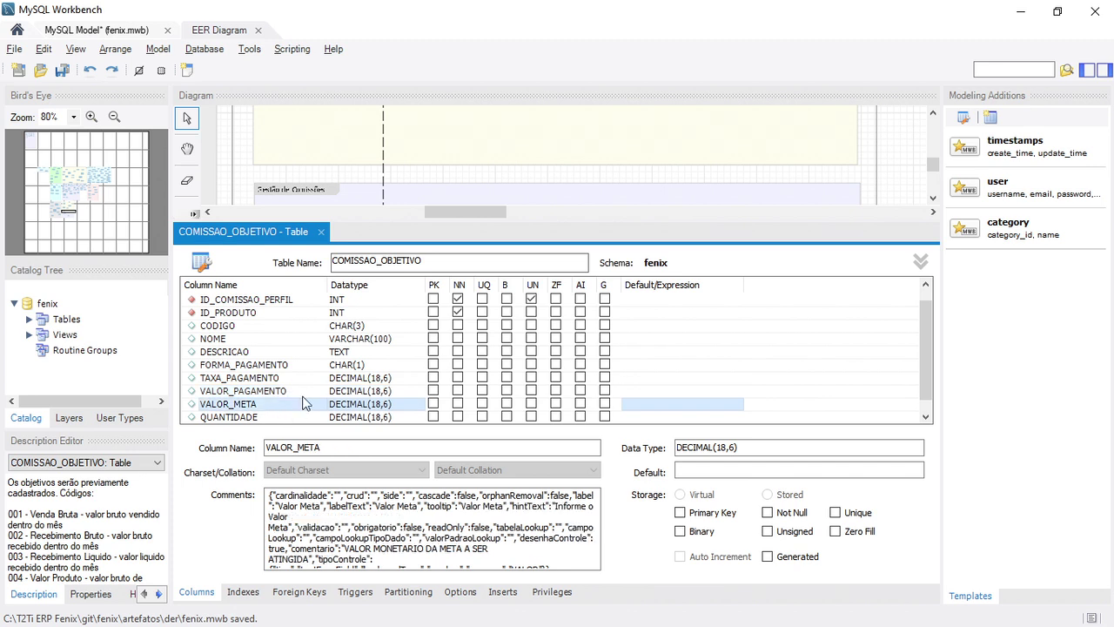
{"action": "left_click", "coordinate": [291, 380]}
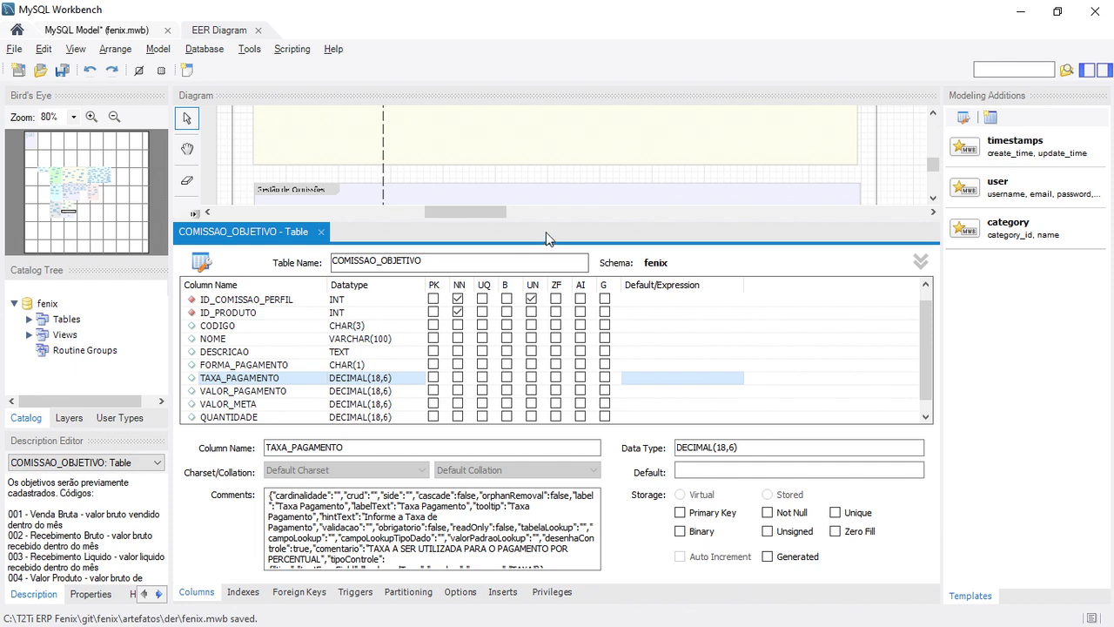
{"action": "left_click_drag", "start_coordinate": [545, 220], "coordinate": [543, 203]}
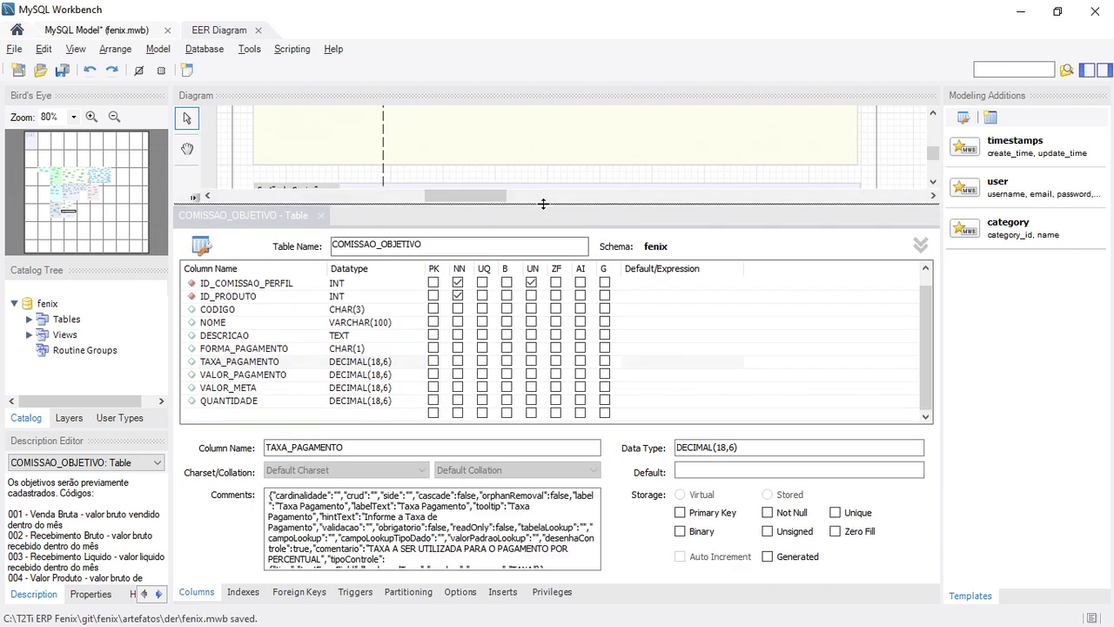
{"action": "left_click", "coordinate": [320, 215]}
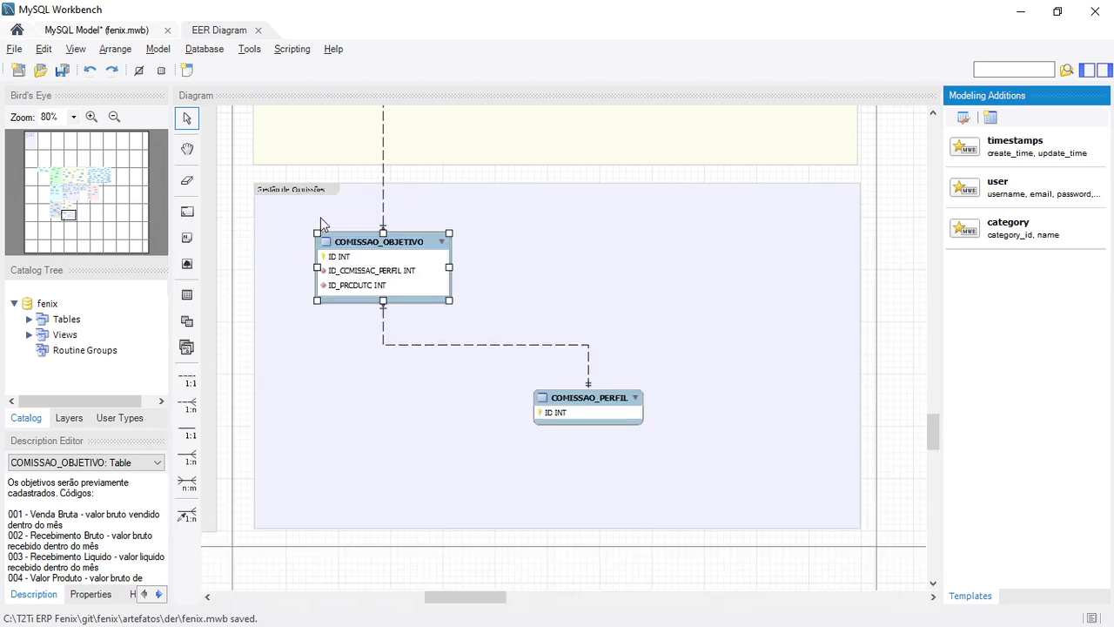
Open the COMISSAO_PERFIL table from the diagram, enlarge its editor and expand the table-level details to show its comment
{"action": "left_click", "coordinate": [567, 397]}
{"action": "double_click", "coordinate": [568, 397]}
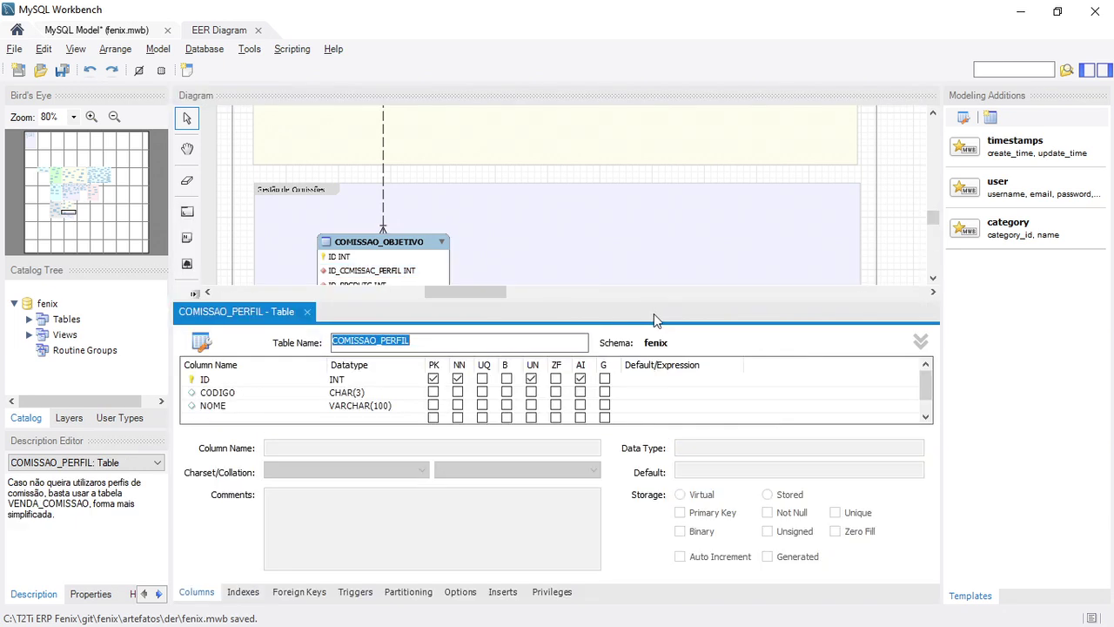
{"action": "left_click_drag", "start_coordinate": [649, 311], "coordinate": [673, 256]}
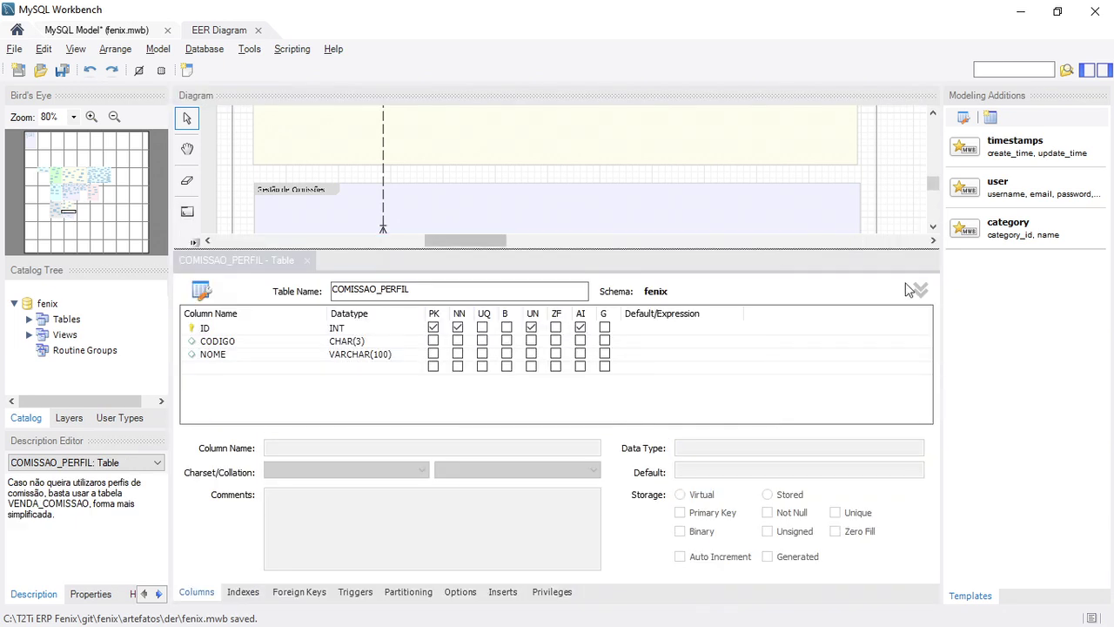
{"action": "left_click", "coordinate": [922, 289]}
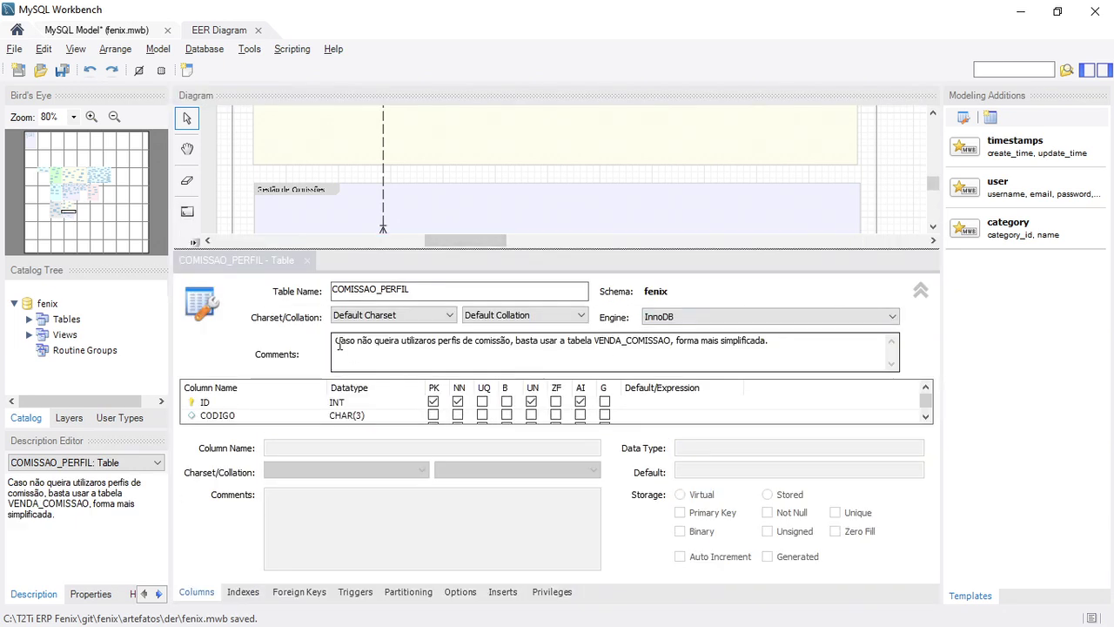
Read through the COMISSAO_PERFIL table comment about using VENDA_COMISSAO by highlighting its text, then close the table editor
{"action": "left_click", "coordinate": [362, 301]}
{"action": "key", "text": "shift+Right"}
{"action": "key", "text": "shift+Right"}
{"action": "key", "text": "shift+Right"}
{"action": "key", "text": "shift+Right"}
{"action": "key", "text": "shift+Right"}
{"action": "key", "text": "shift+Right"}
{"action": "key", "text": "shift+Right"}
{"action": "key", "text": "shift+Right"}
{"action": "key", "text": "shift+Right"}
{"action": "key", "text": "shift+Right"}
{"action": "key", "text": "shift+Right"}
{"action": "key", "text": "shift+Right"}
{"action": "key", "text": "shift+Right"}
{"action": "key", "text": "shift+Right"}
{"action": "key", "text": "shift+Right"}
{"action": "key", "text": "shift+Right"}
{"action": "key", "text": "shift+Right"}
{"action": "key", "text": "shift+Right"}
{"action": "key", "text": "shift+Right"}
{"action": "key", "text": "shift+Right"}
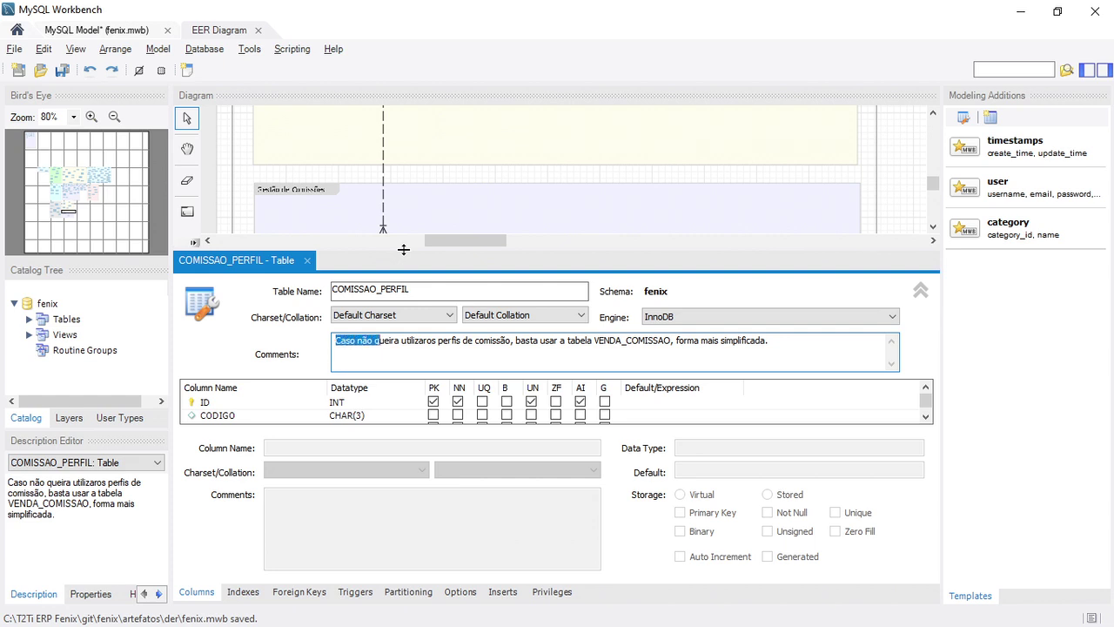
{"action": "key", "text": "shift+Right"}
{"action": "key", "text": "shift+Right"}
{"action": "key", "text": "shift+Right"}
{"action": "key", "text": "shift+Right"}
{"action": "key", "text": "shift+Right"}
{"action": "key", "text": "shift+Right"}
{"action": "key", "text": "shift+Right"}
{"action": "key", "text": "shift+Right"}
{"action": "key", "text": "shift+Right"}
{"action": "key", "text": "shift+Right"}
{"action": "key", "text": "shift+Right"}
{"action": "key", "text": "shift+Right"}
{"action": "key", "text": "shift+Right"}
{"action": "key", "text": "shift+Right"}
{"action": "key", "text": "shift+Right"}
{"action": "key", "text": "shift+Right"}
{"action": "key", "text": "shift+Right"}
{"action": "key", "text": "shift+Right"}
{"action": "key", "text": "shift+Right"}
{"action": "key", "text": "shift+Right"}
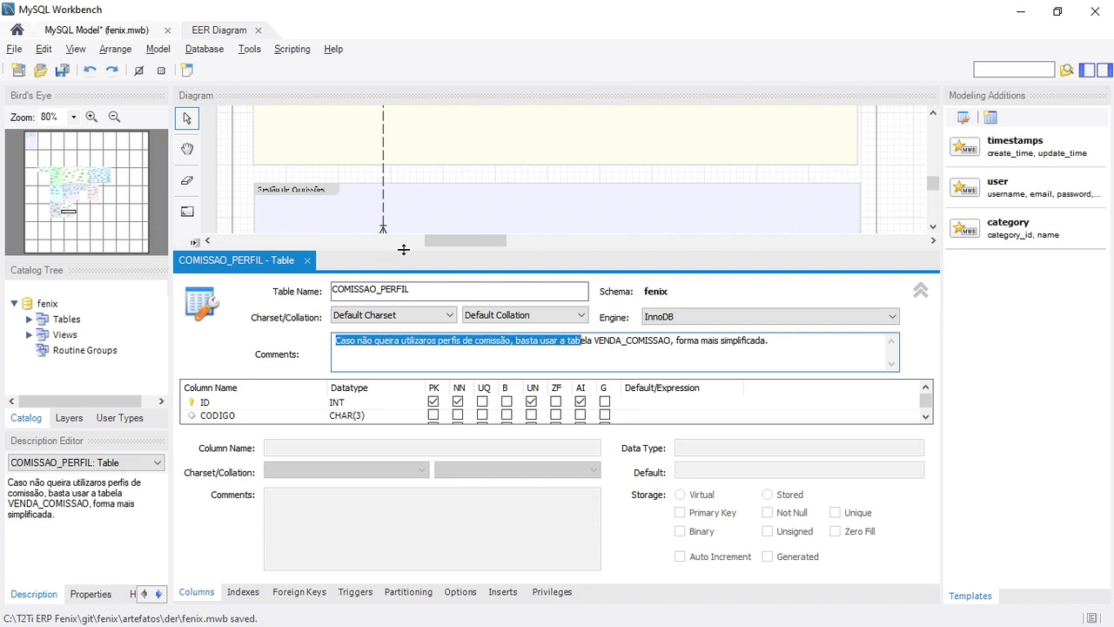
{"action": "key", "text": "shift+Right"}
{"action": "key", "text": "shift+Right"}
{"action": "key", "text": "shift+Right"}
{"action": "key", "text": "shift+Right"}
{"action": "key", "text": "shift+Right"}
{"action": "key", "text": "shift+Right"}
{"action": "key", "text": "shift+Right"}
{"action": "key", "text": "shift+Right"}
{"action": "key", "text": "shift+Right"}
{"action": "key", "text": "shift+Right"}
{"action": "key", "text": "shift+Right"}
{"action": "key", "text": "shift+Right"}
{"action": "key", "text": "shift+Right"}
{"action": "key", "text": "shift+Right"}
{"action": "key", "text": "shift+Right"}
{"action": "key", "text": "shift+Right"}
{"action": "key", "text": "shift+Right"}
{"action": "key", "text": "shift+Right"}
{"action": "key", "text": "shift+Right"}
{"action": "key", "text": "shift+Right"}
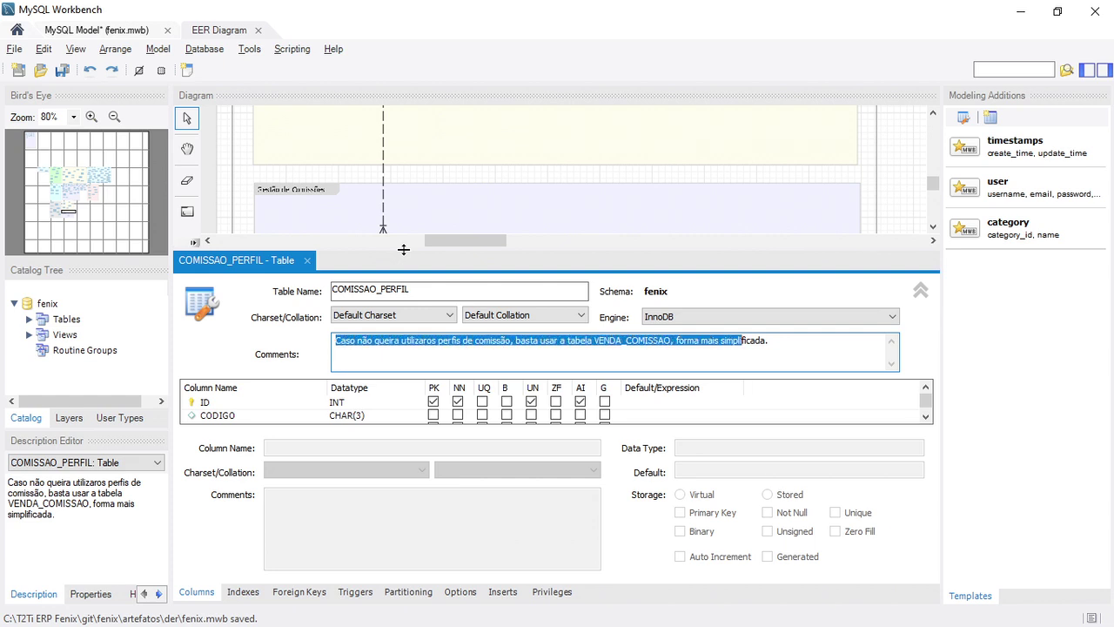
{"action": "key", "text": "shift+Right"}
{"action": "key", "text": "shift+Right"}
{"action": "key", "text": "shift+Right"}
{"action": "key", "text": "shift+Right"}
{"action": "key", "text": "shift+Right"}
{"action": "left_click_drag", "start_coordinate": [403, 250], "coordinate": [403, 301]}
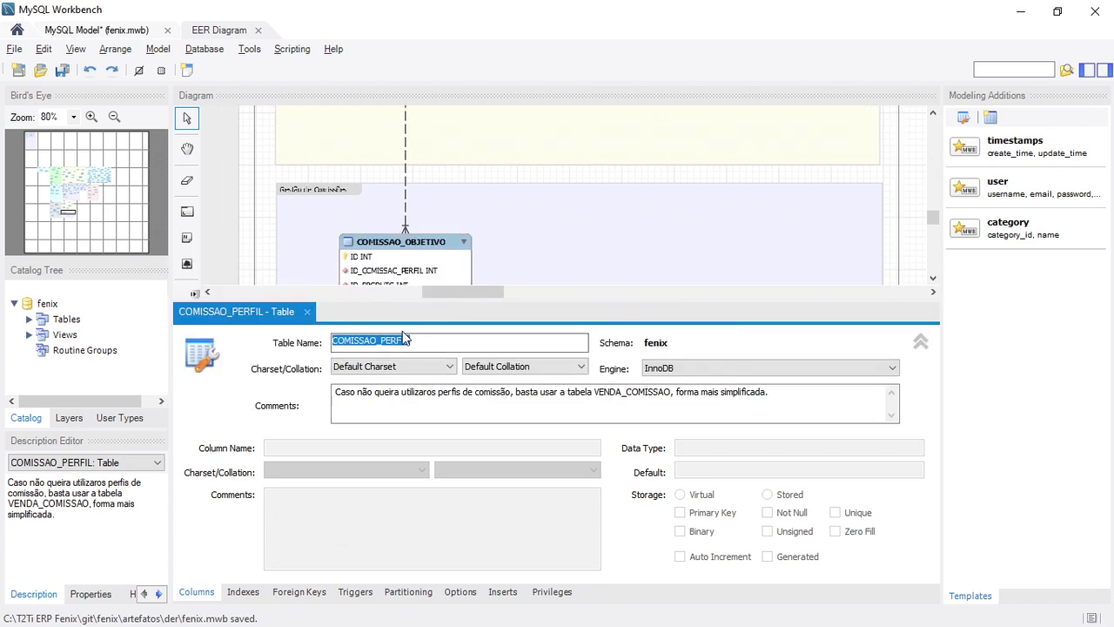
{"action": "left_click", "coordinate": [309, 311]}
Open the VENDA_COMISSAO table and examine its columns from VALOR_VENDA to DATA_LANCAMENTO, including TIPO_CONTABIL, then close its editor
{"action": "left_click_drag", "start_coordinate": [503, 599], "coordinate": [425, 609]}
{"action": "left_click", "coordinate": [468, 403]}
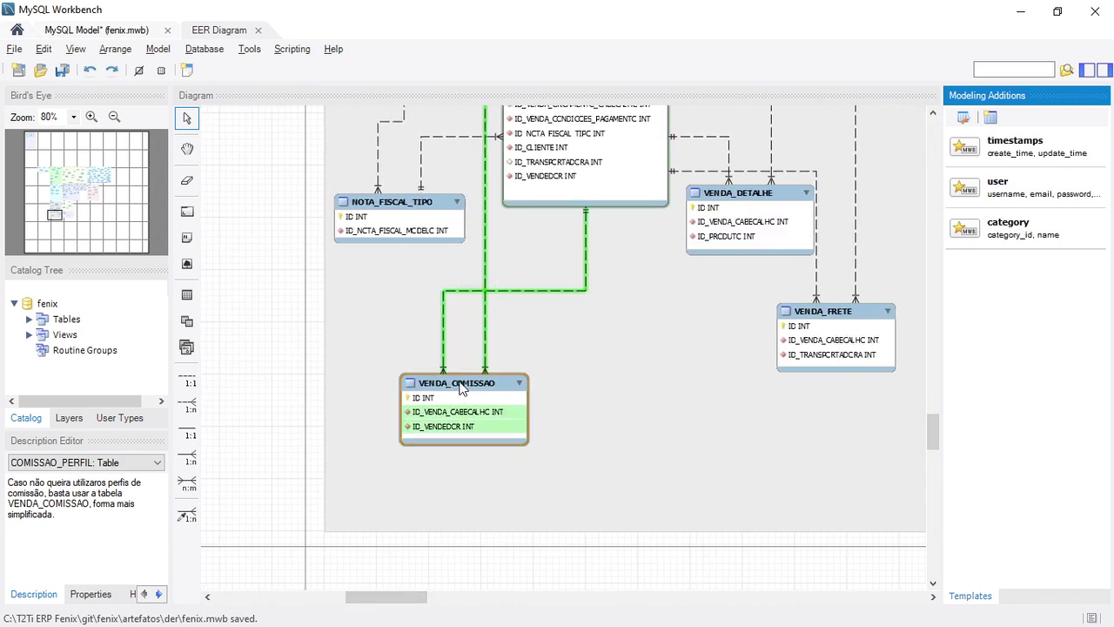
{"action": "double_click", "coordinate": [519, 431]}
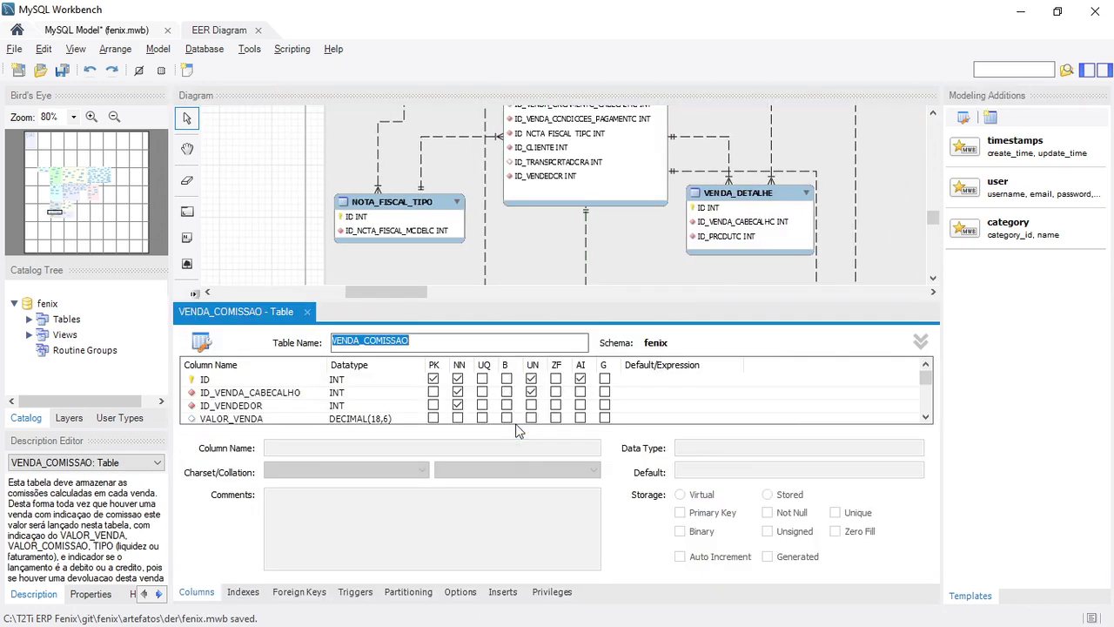
{"action": "left_click", "coordinate": [279, 419]}
{"action": "key", "text": "Down"}
{"action": "key", "text": "Down"}
{"action": "key", "text": "Down"}
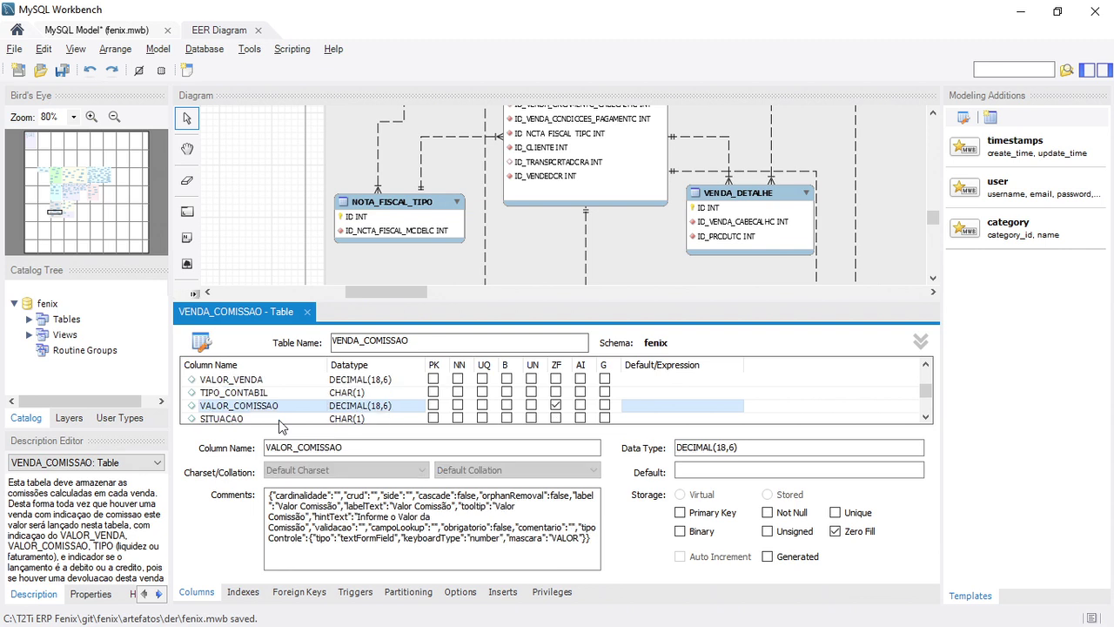
{"action": "key", "text": "Down"}
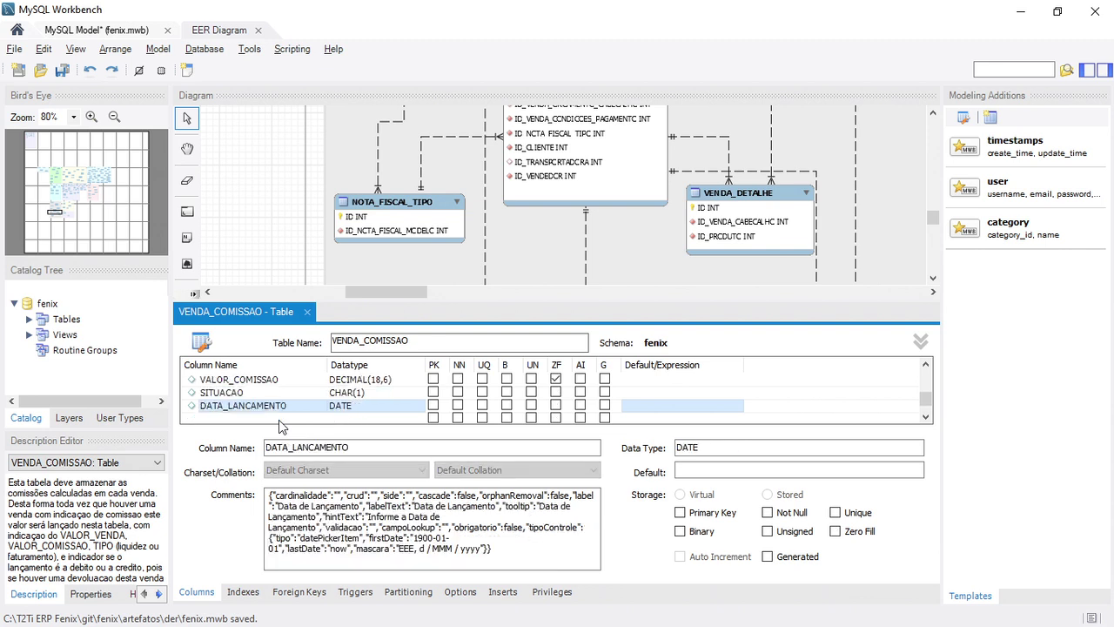
{"action": "key", "text": "Up"}
{"action": "key", "text": "Up"}
{"action": "key", "text": "Up"}
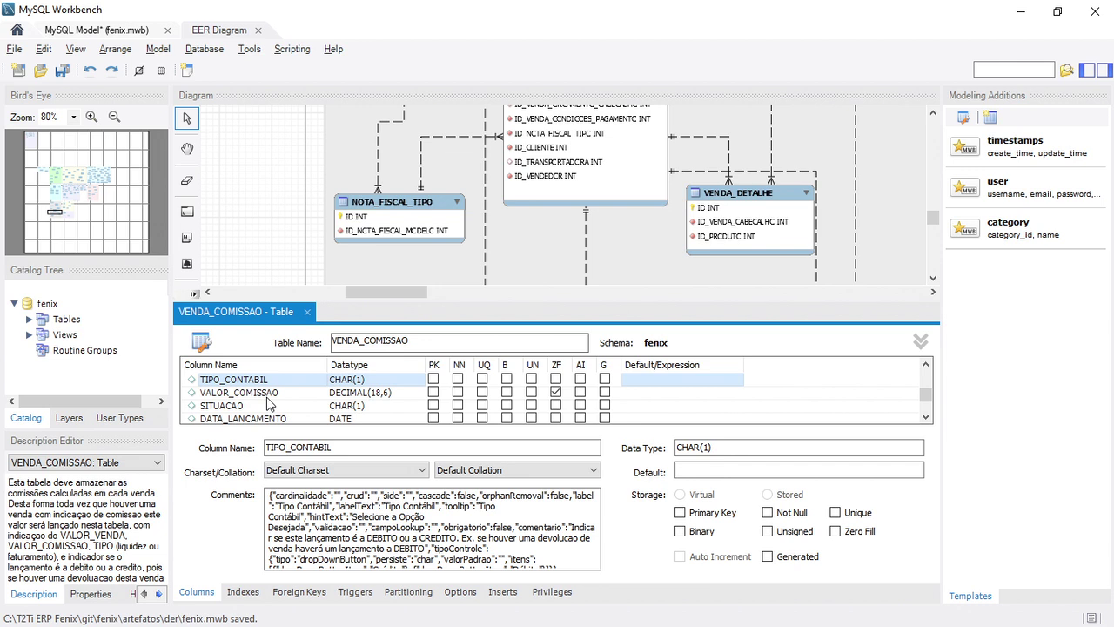
{"action": "left_click", "coordinate": [306, 312]}
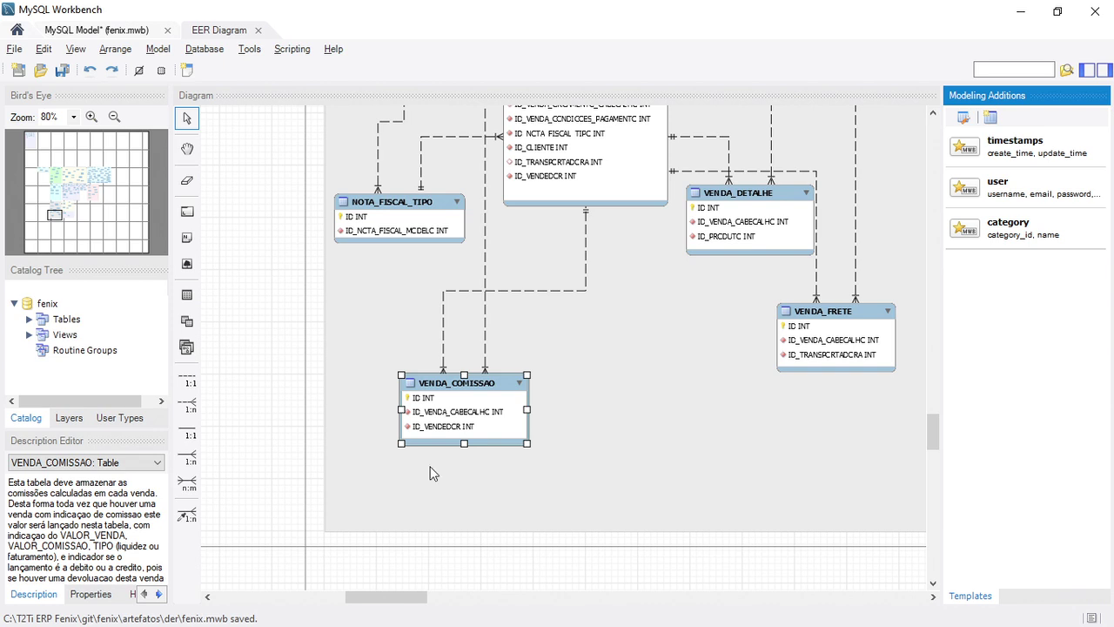
Place a 1:n non-identifying relationship with VENDEDOR receiving the foreign key and COMISSAO_PERFIL as the referenced table
{"action": "left_click_drag", "start_coordinate": [357, 596], "coordinate": [440, 599]}
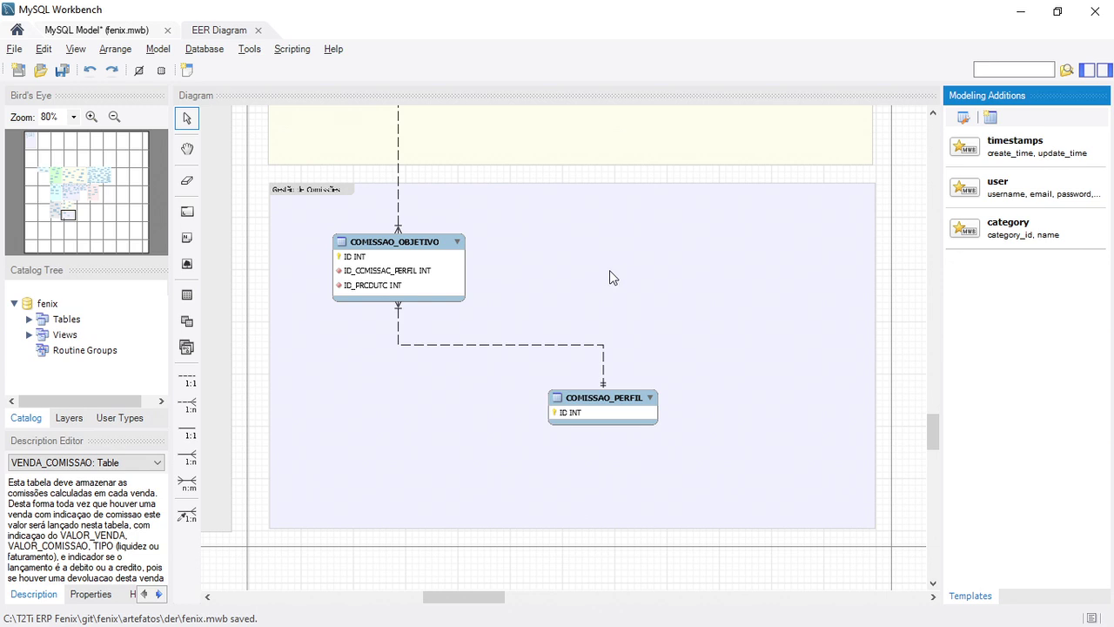
{"action": "left_click", "coordinate": [188, 411]}
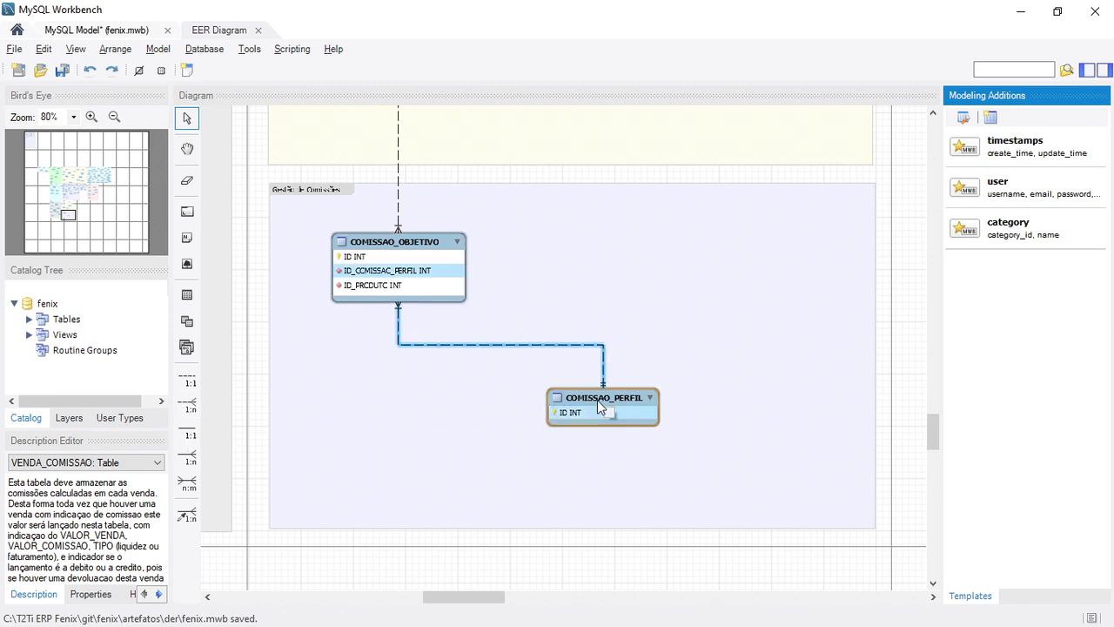
{"action": "left_click", "coordinate": [187, 406]}
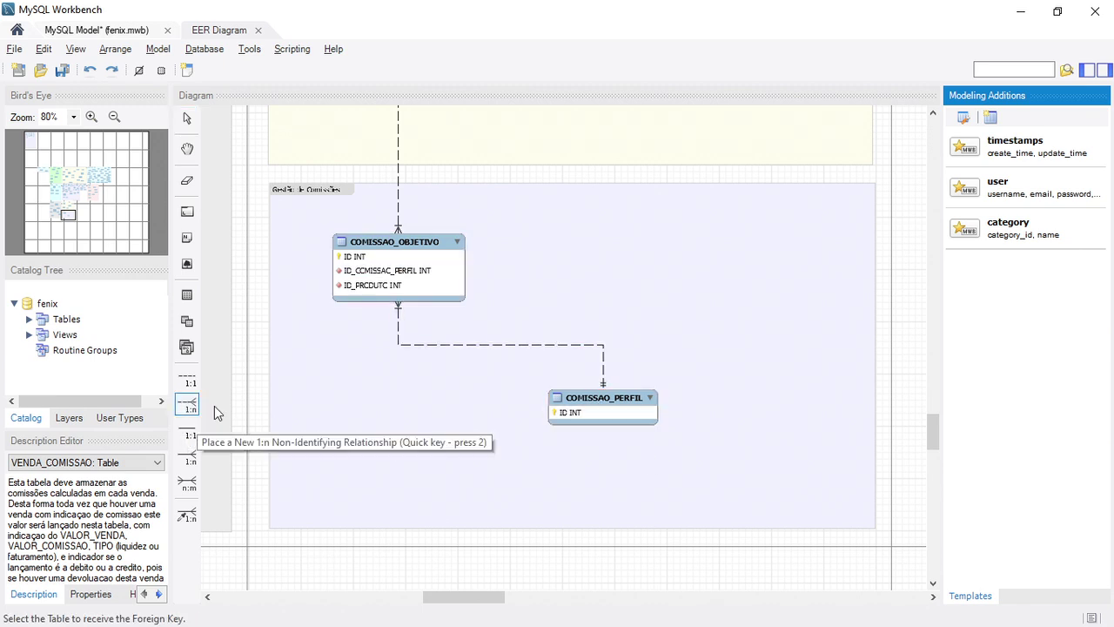
{"action": "left_click", "coordinate": [934, 167]}
{"action": "left_click", "coordinate": [935, 167]}
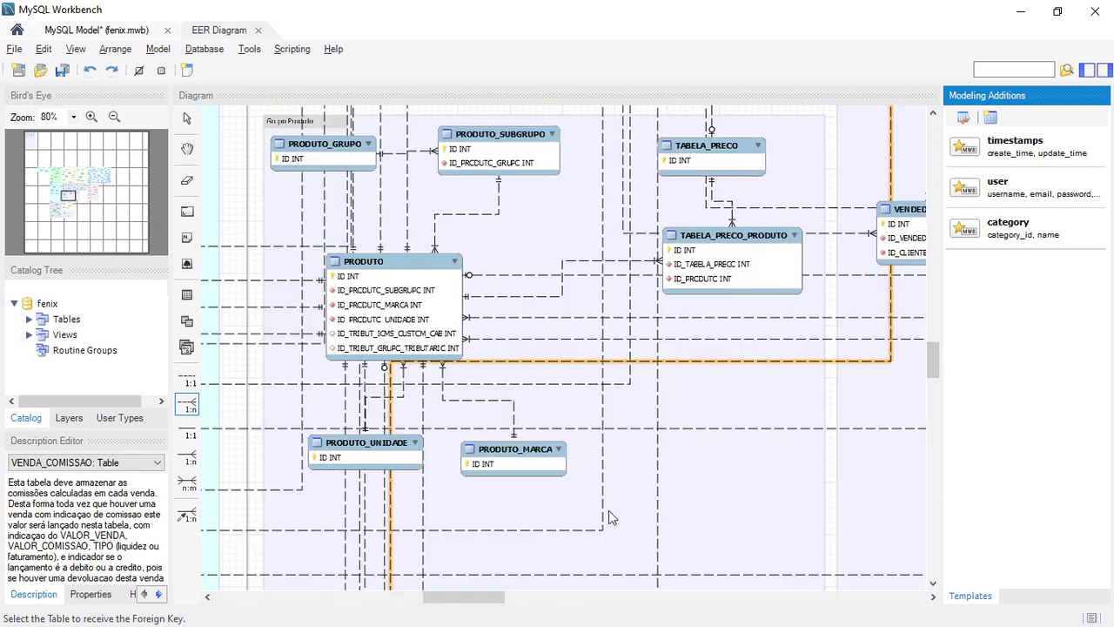
{"action": "left_click_drag", "start_coordinate": [457, 599], "coordinate": [547, 578]}
{"action": "left_click_drag", "start_coordinate": [938, 374], "coordinate": [936, 360]}
{"action": "left_click", "coordinate": [668, 255]}
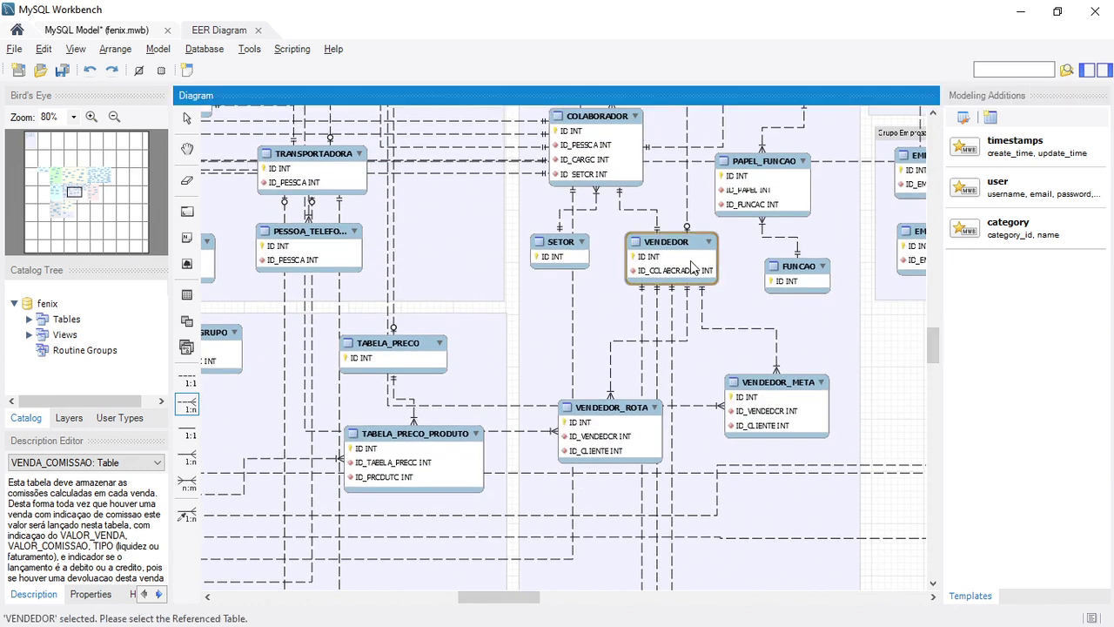
{"action": "left_click_drag", "start_coordinate": [931, 338], "coordinate": [932, 435]}
{"action": "left_click", "coordinate": [294, 360]}
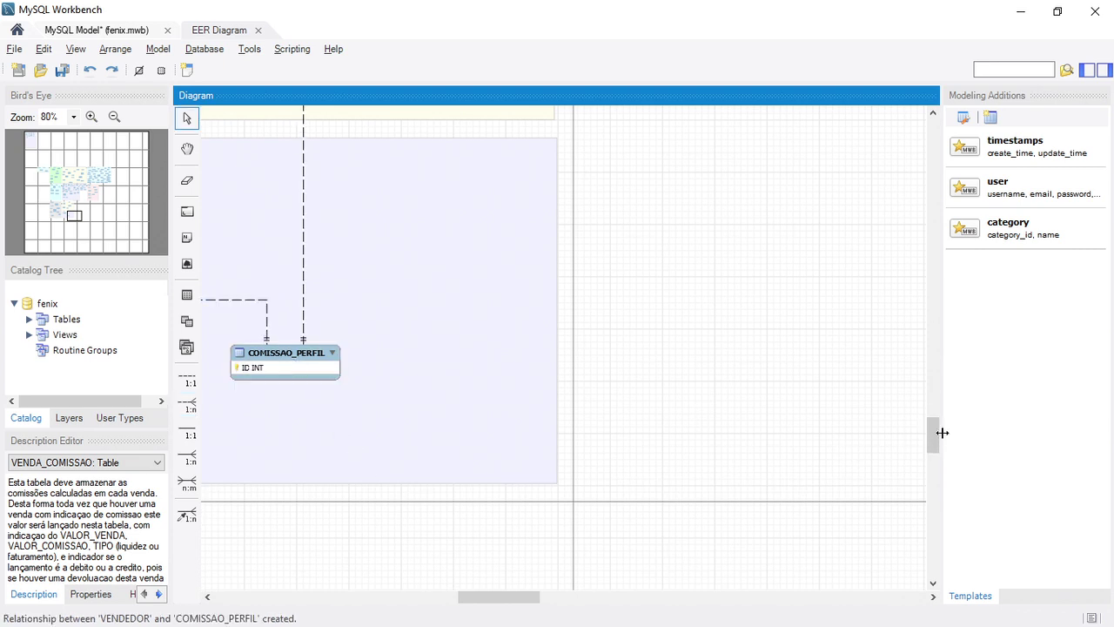
Open the VENDEDOR table, move the ID_COMISSAO_PERFIL column directly below ID_COLABORADOR and remove its Not Null constraint
{"action": "left_click_drag", "start_coordinate": [934, 433], "coordinate": [937, 349]}
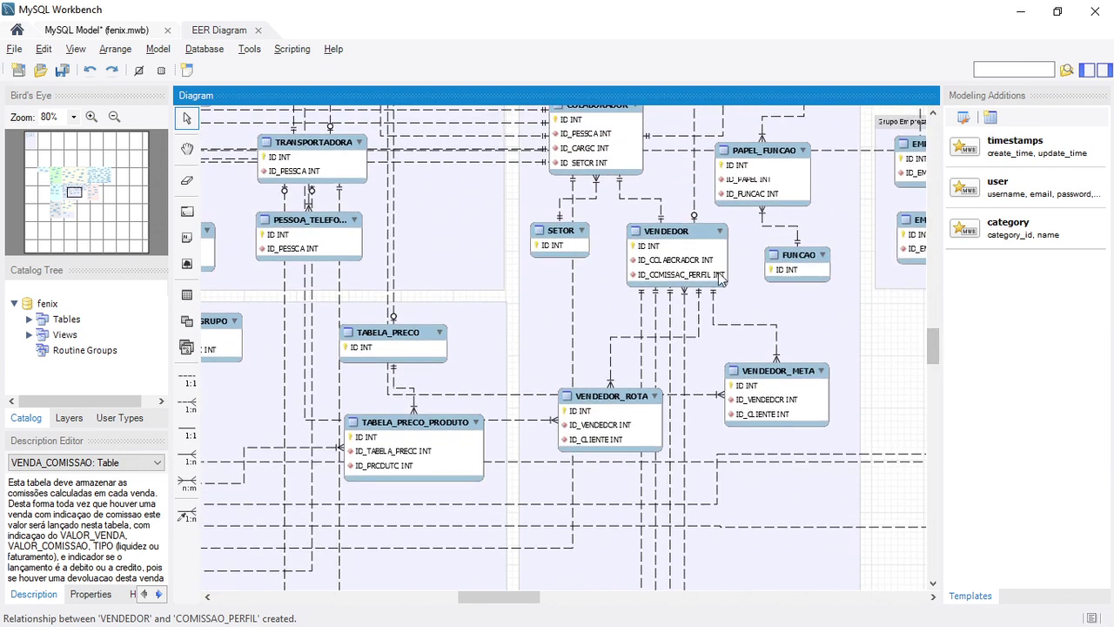
{"action": "left_click", "coordinate": [677, 246]}
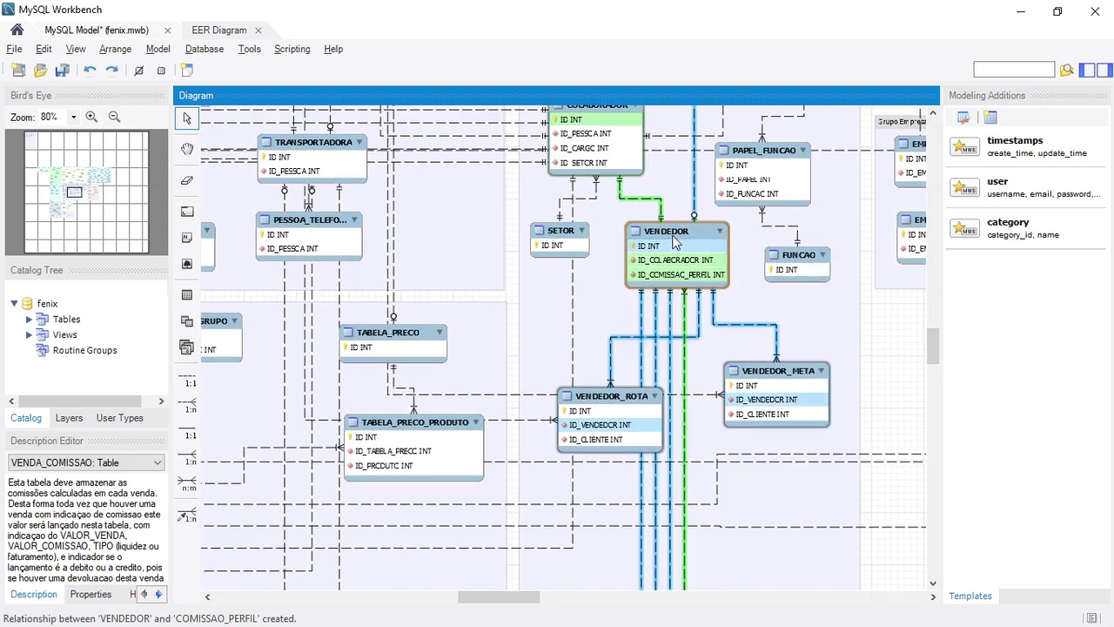
{"action": "double_click", "coordinate": [676, 244]}
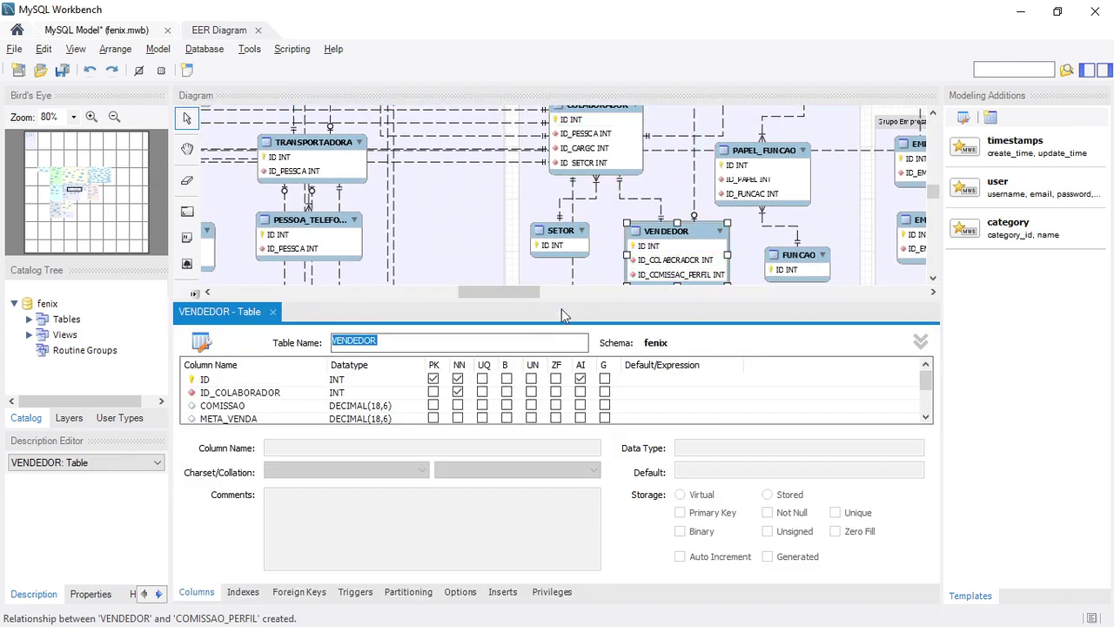
{"action": "left_click_drag", "start_coordinate": [529, 302], "coordinate": [534, 223]}
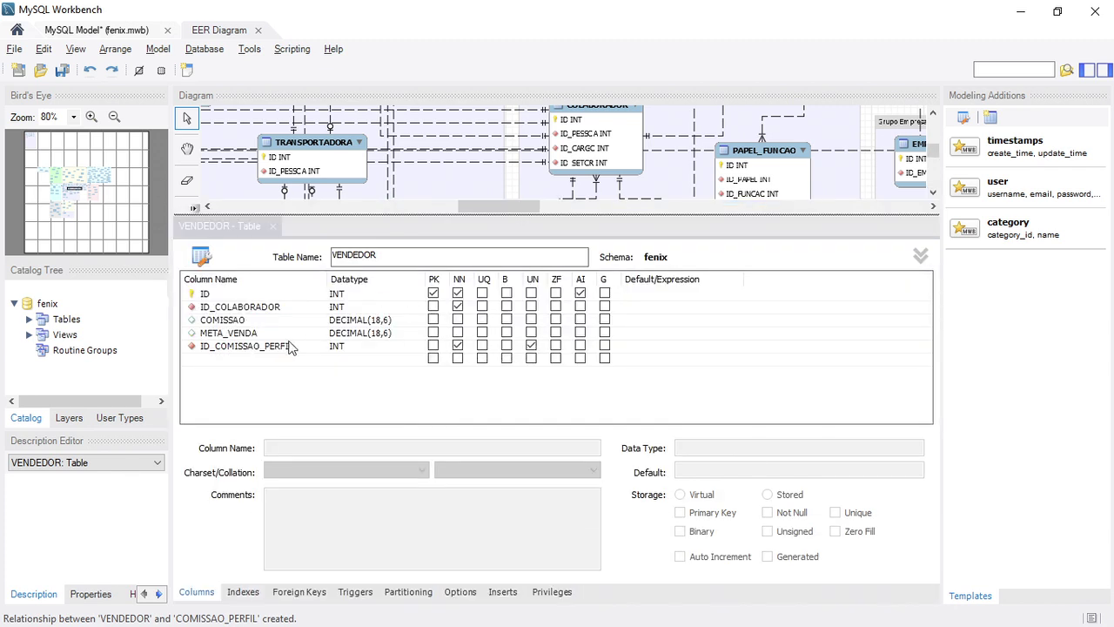
{"action": "left_click", "coordinate": [278, 347]}
{"action": "left_click_drag", "start_coordinate": [278, 348], "coordinate": [279, 324]}
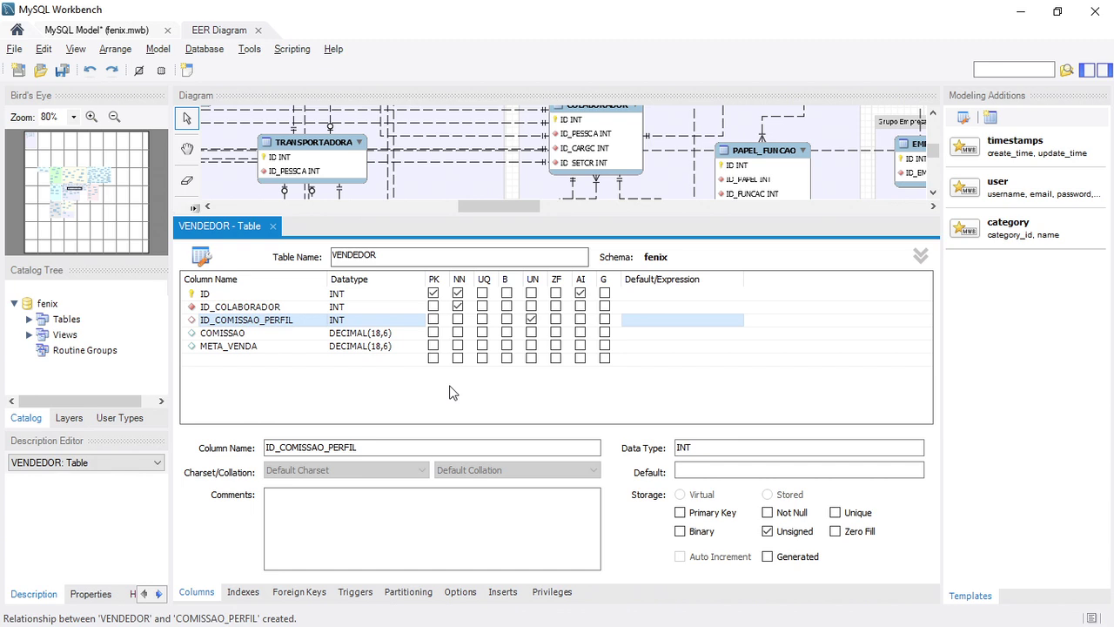
Examine the COMISSAO and META_VENDA columns of the VENDEDOR table, comparing their comments and settings
{"action": "left_click", "coordinate": [253, 336]}
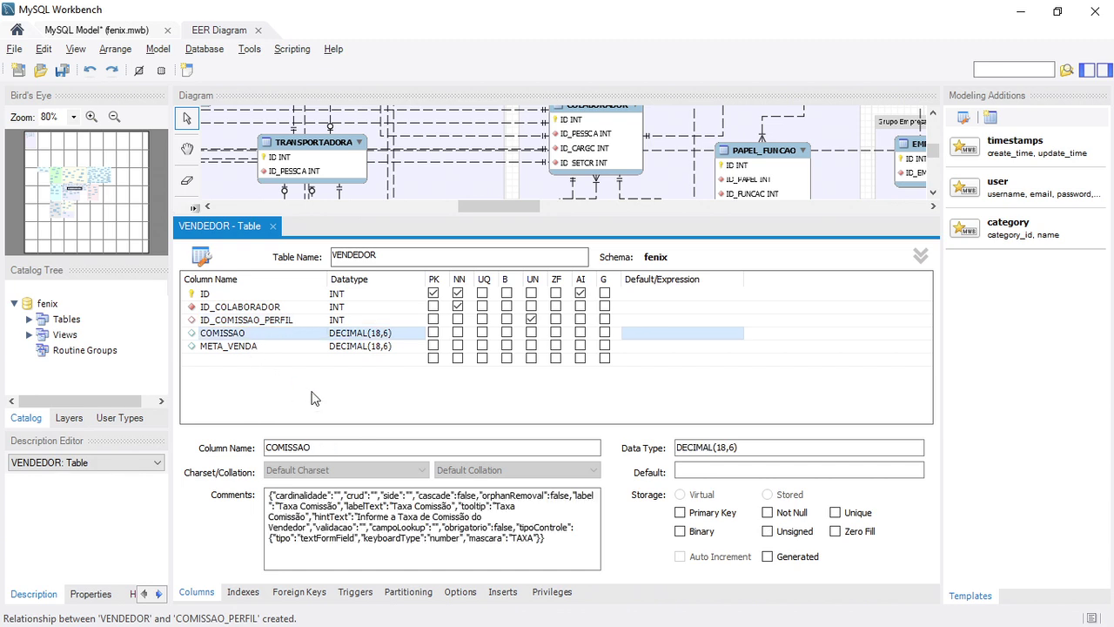
{"action": "left_click", "coordinate": [270, 348]}
{"action": "left_click", "coordinate": [266, 335]}
{"action": "left_click", "coordinate": [270, 347]}
{"action": "left_click", "coordinate": [261, 335]}
{"action": "left_click", "coordinate": [260, 346]}
{"action": "left_click", "coordinate": [266, 334]}
{"action": "left_click", "coordinate": [261, 357]}
{"action": "left_click", "coordinate": [257, 335]}
{"action": "left_click", "coordinate": [256, 347]}
{"action": "left_click", "coordinate": [252, 336]}
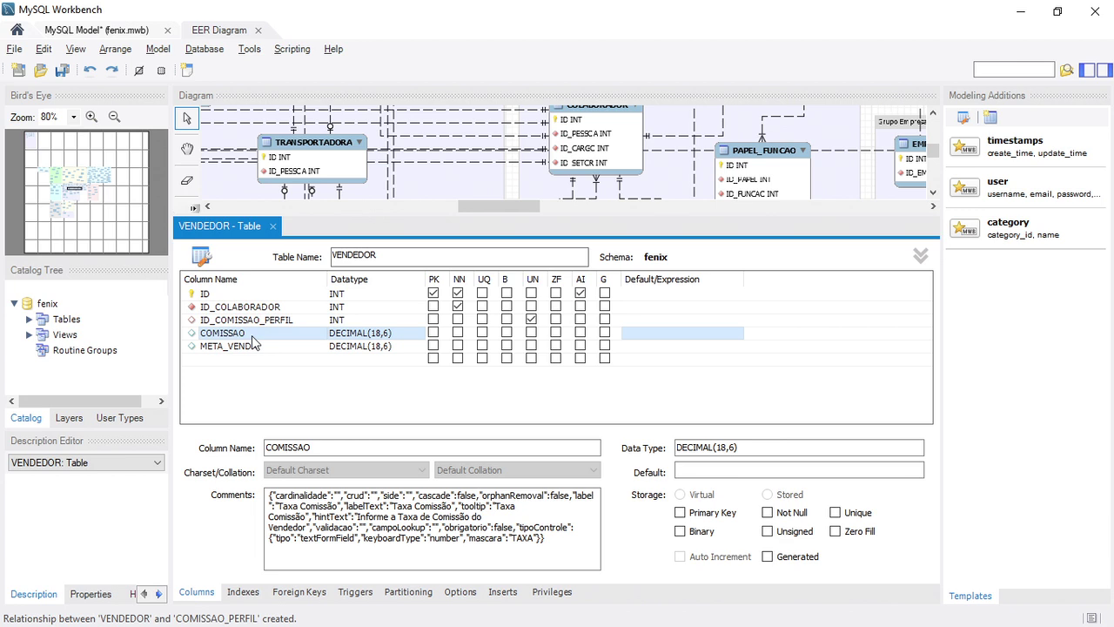